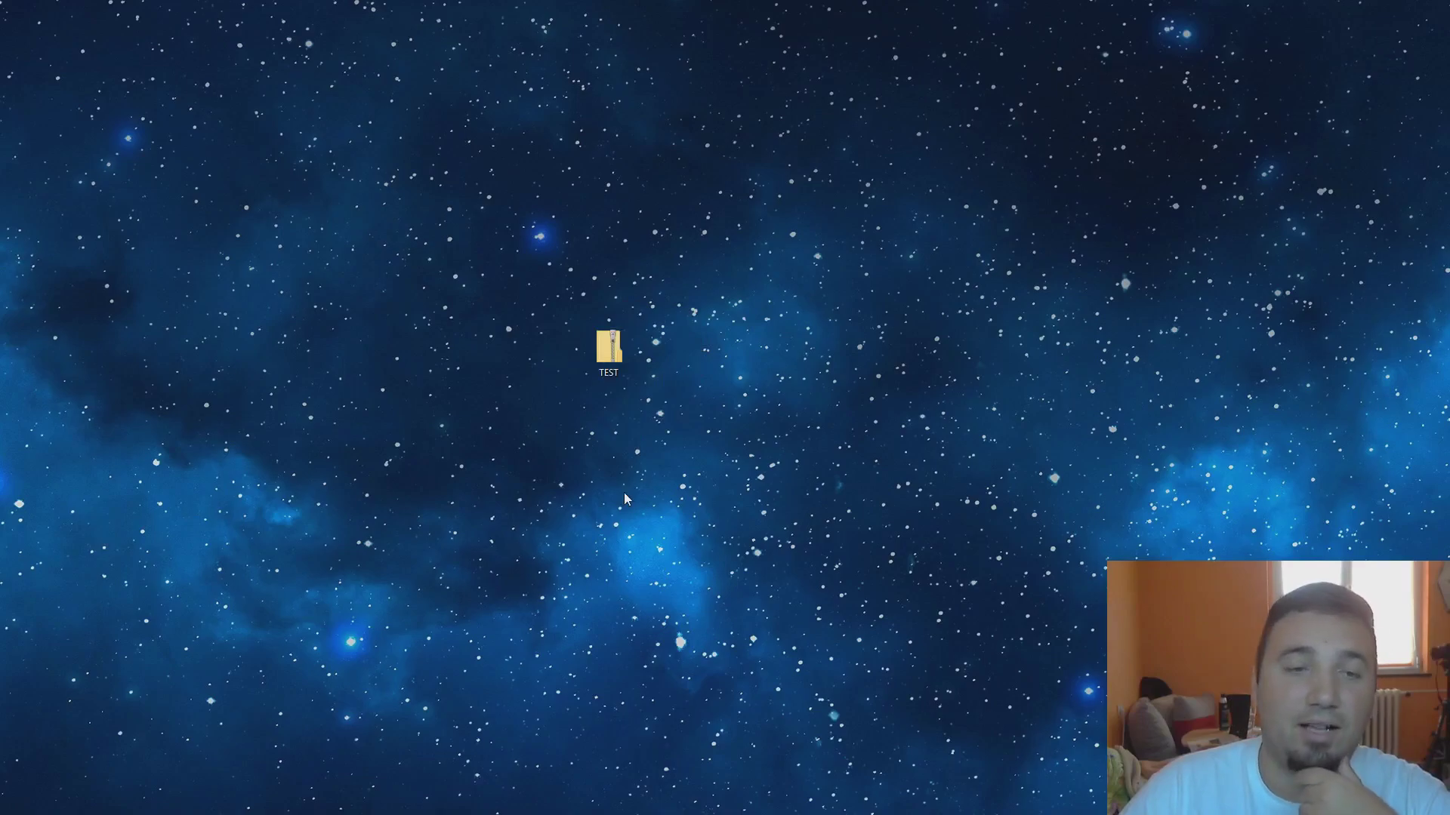
# - Place the WinZip, 7-Zip and WinRAR installers on the desktop beside the TEST archive and remove them again
pyautogui.moveTo(615, 359)
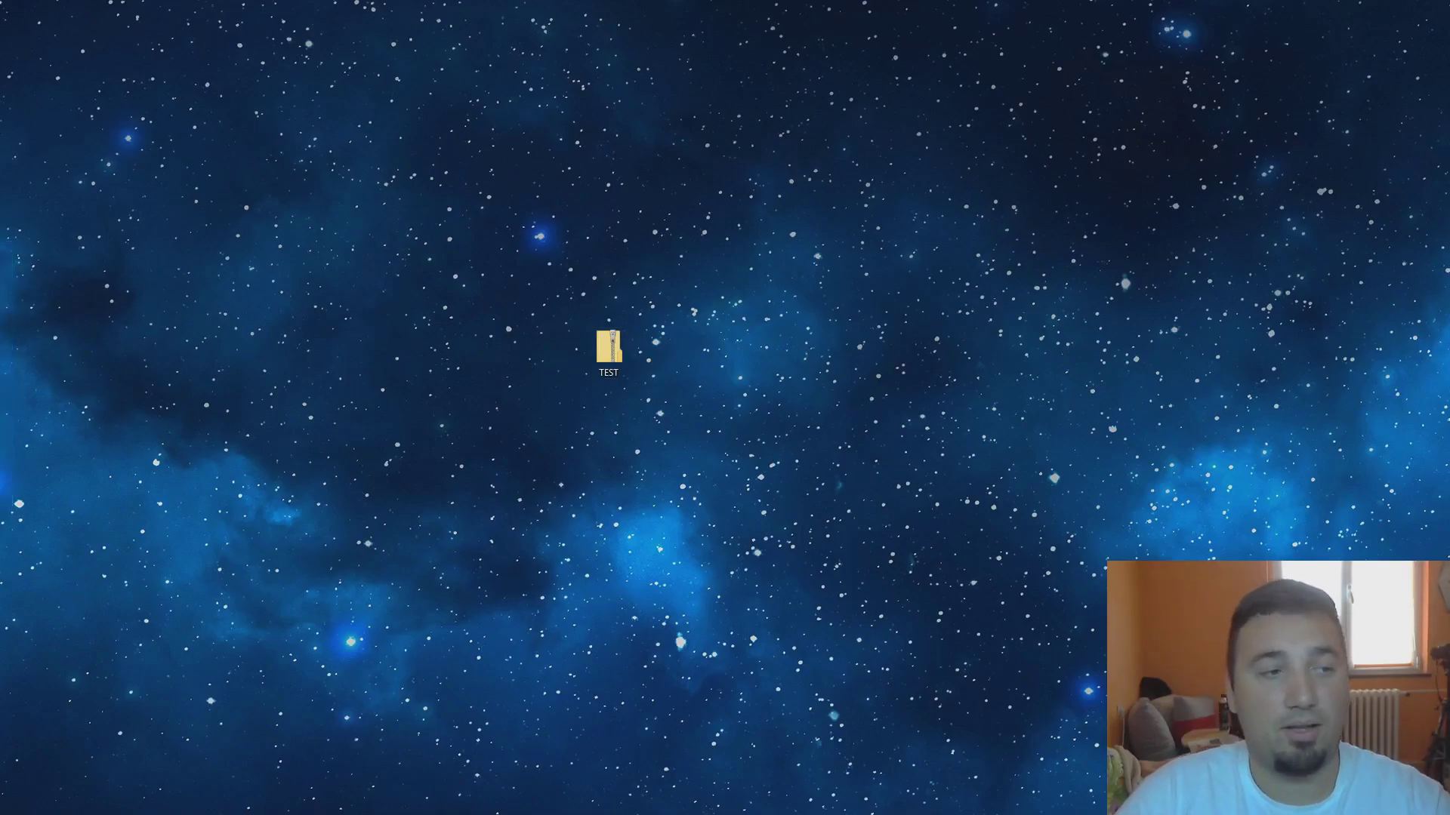
pyautogui.moveTo(0, 309); pyautogui.dragTo(340, 309)
pyautogui.click(349, 307)
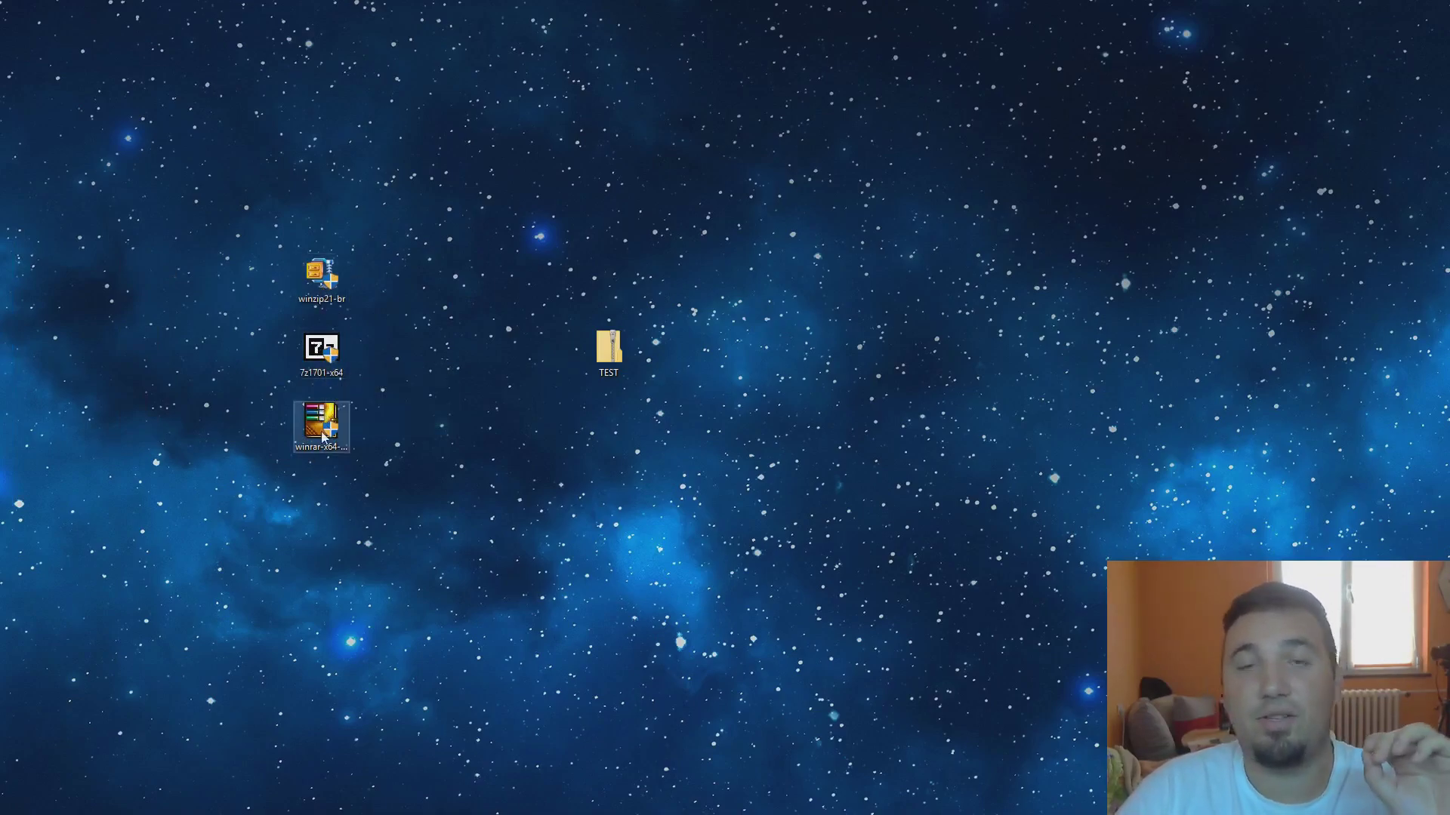
pyautogui.moveTo(415, 559); pyautogui.dragTo(309, 279)
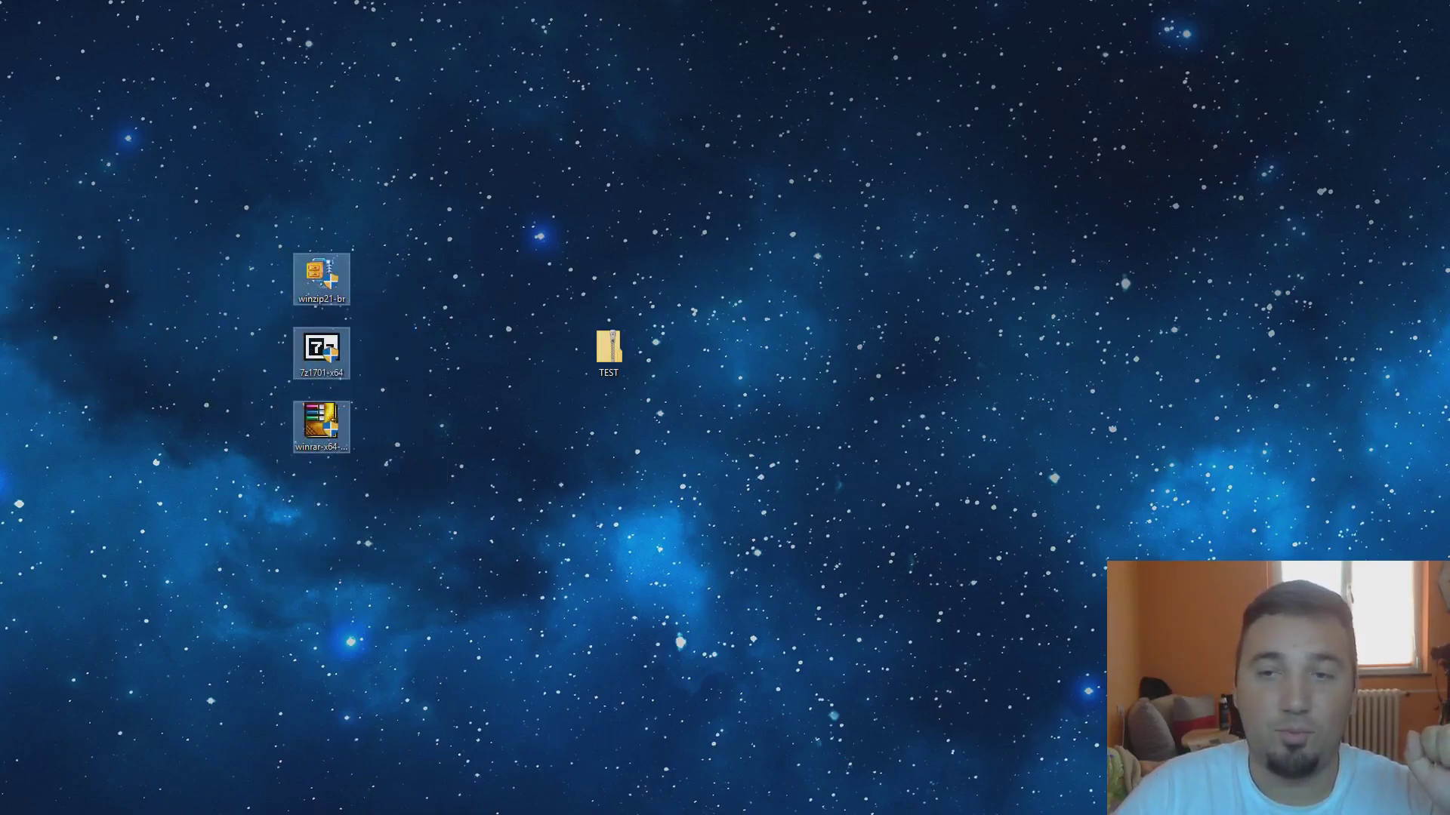
pyautogui.press('Delete')
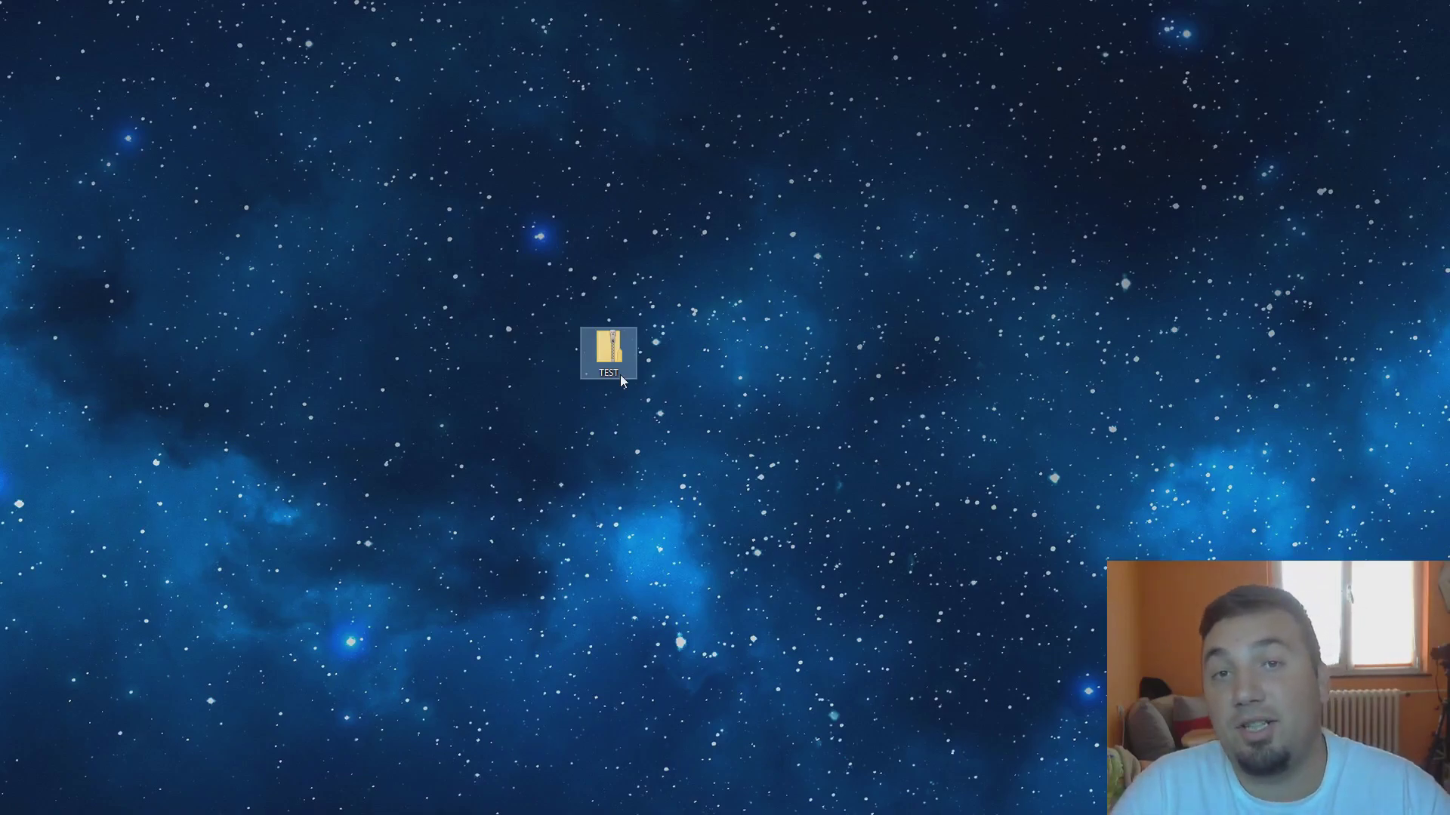
# - Extract the TEST archive with the built-in Windows extractor into the TEST folder on the desktop
pyautogui.rightClick(586, 361)
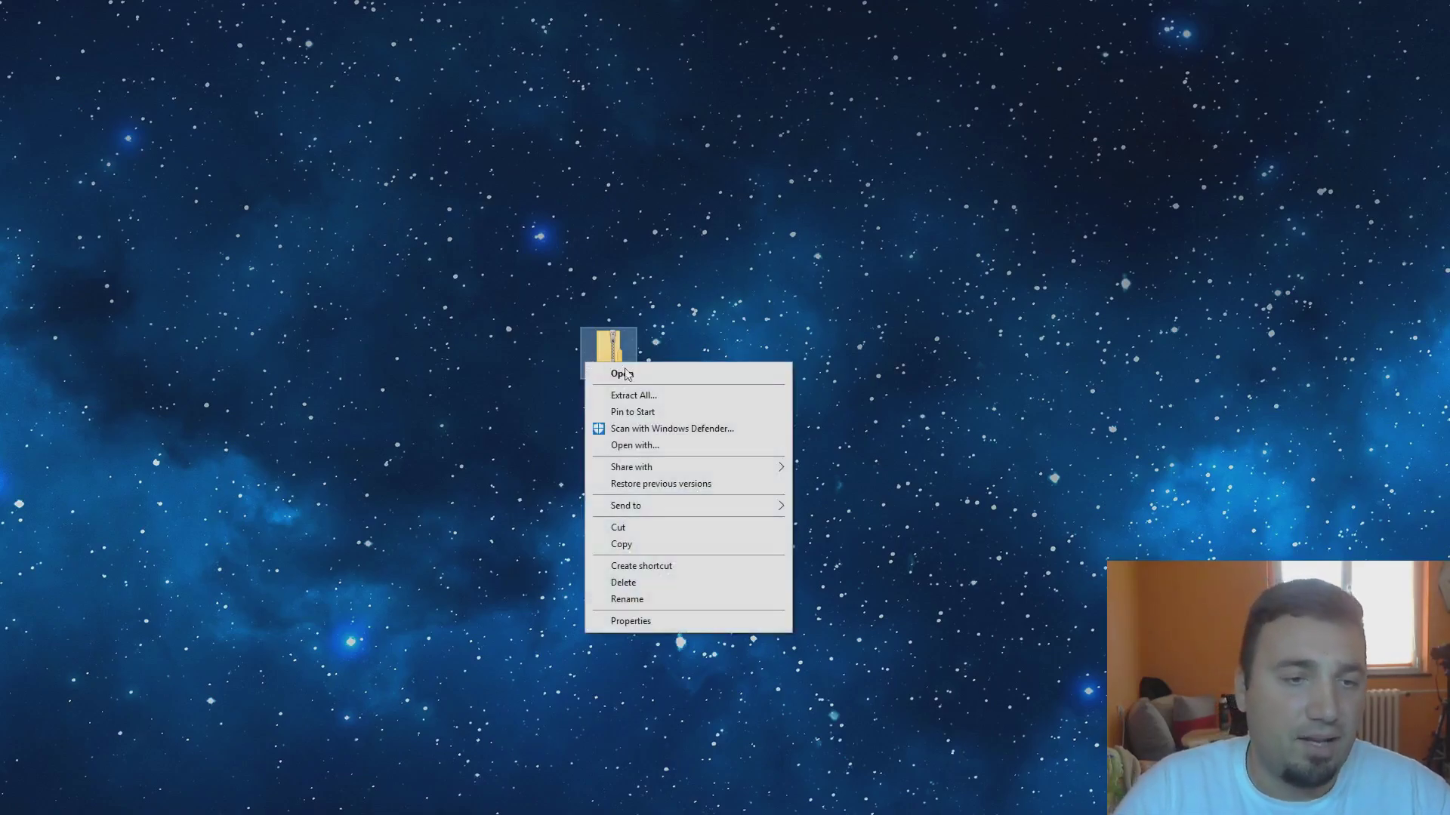
pyautogui.click(696, 396)
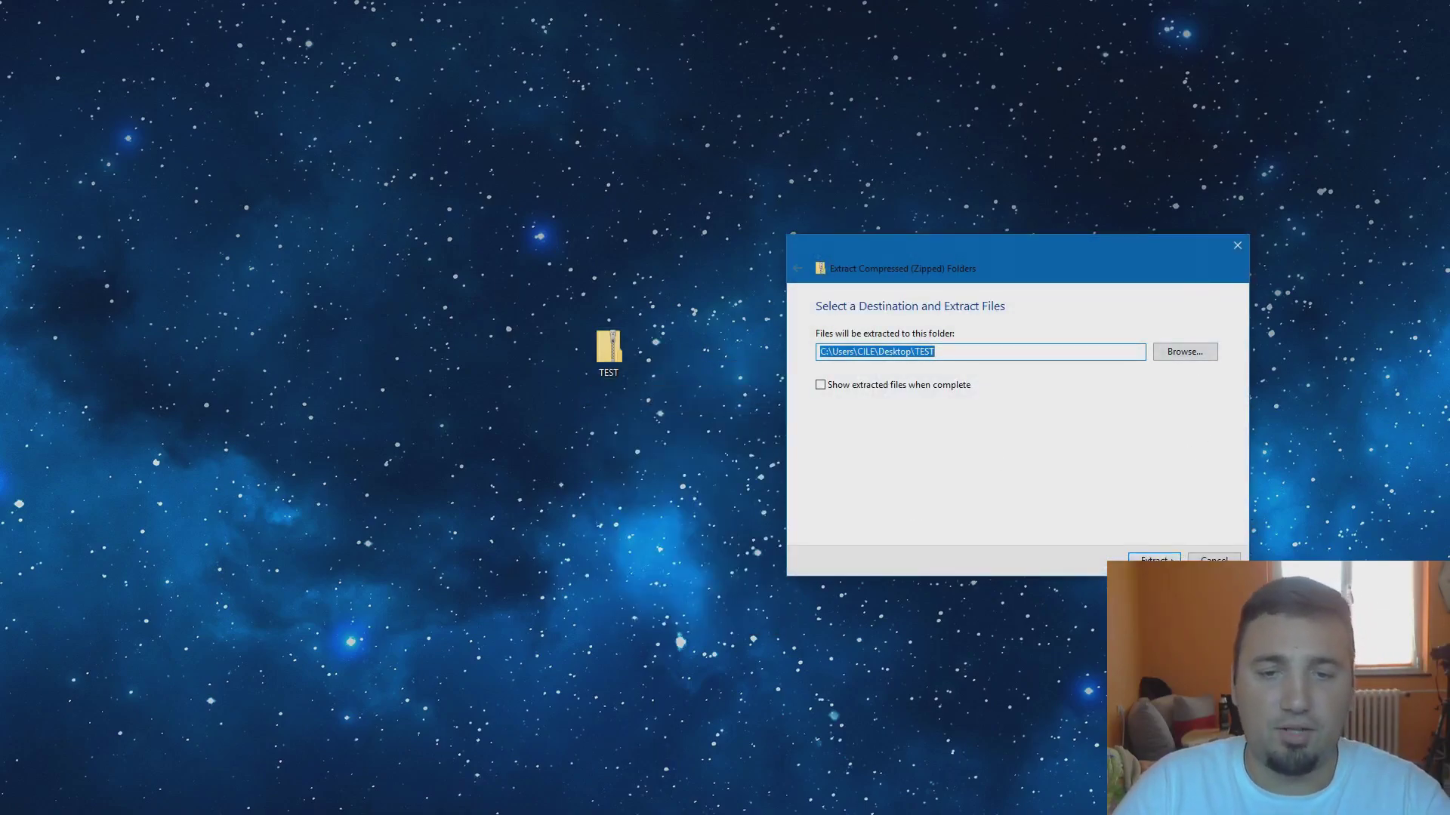
pyautogui.click(1154, 560)
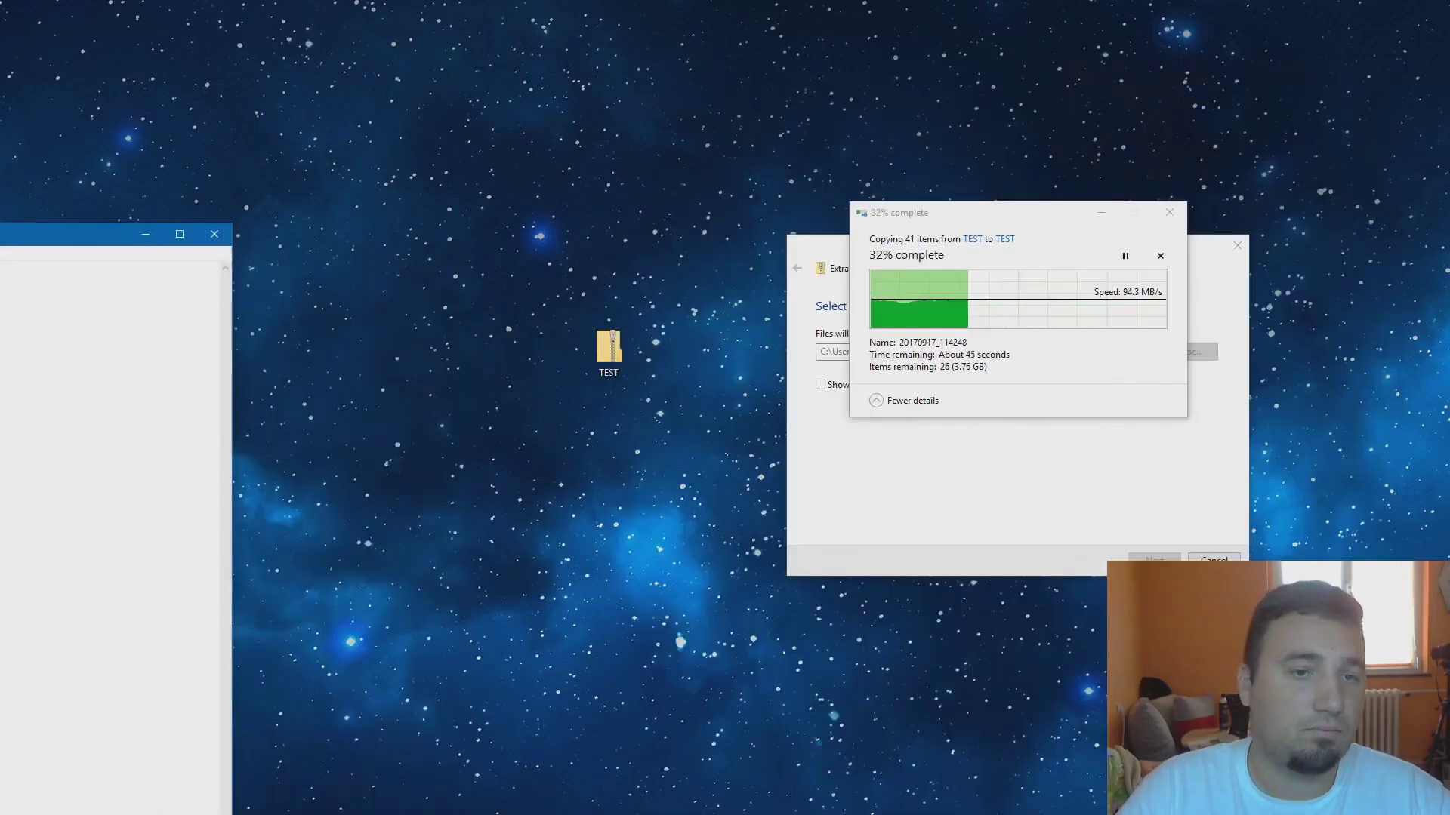
pyautogui.moveTo(91, 234); pyautogui.dragTo(4, 589)
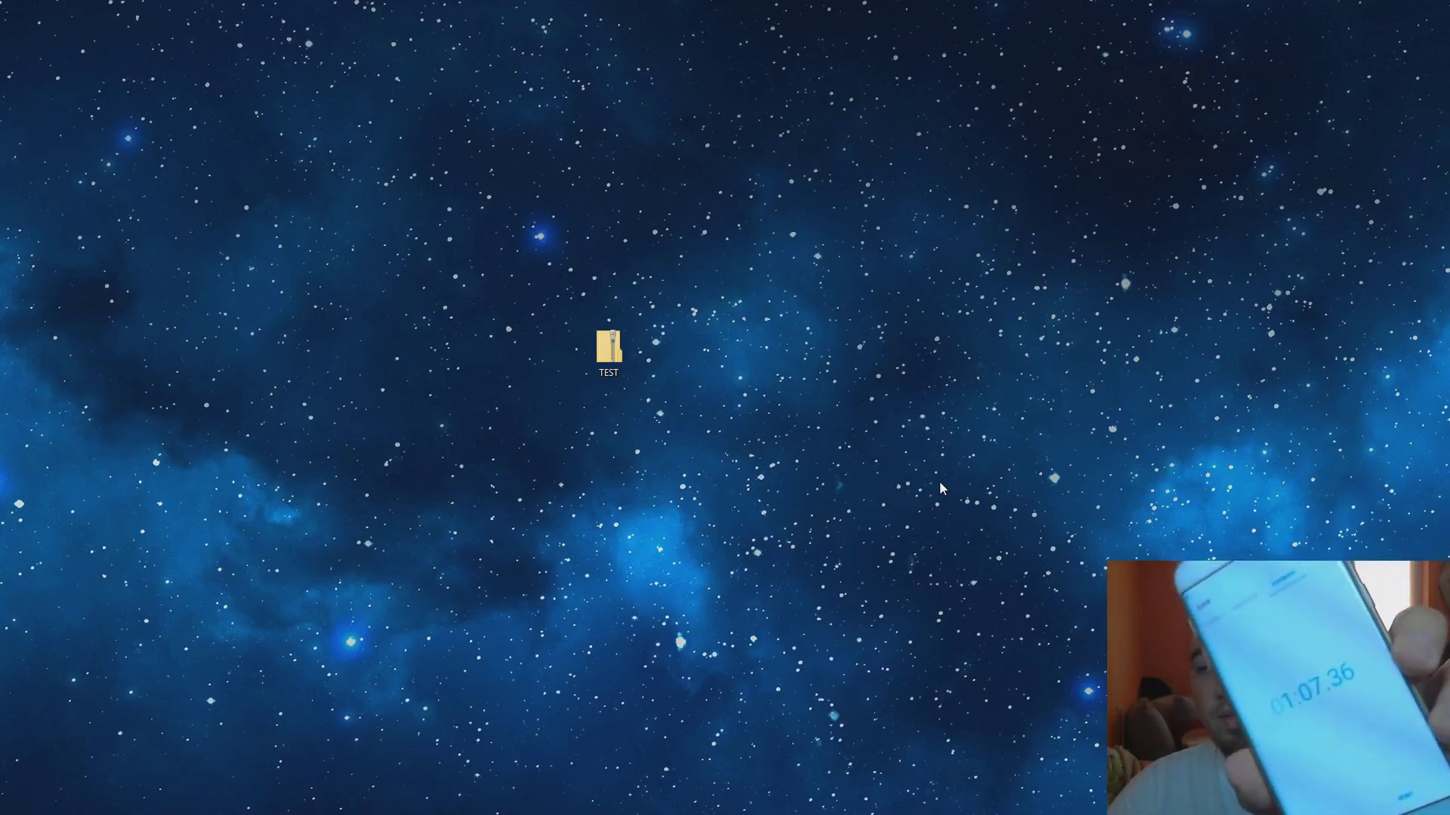
# - Record the time 1:07:36 after "windows" in the Notepad results list and move the note out of view
pyautogui.hotkey('alt', 'Tab')
pyautogui.moveTo(490, 241); pyautogui.dragTo(884, 348)
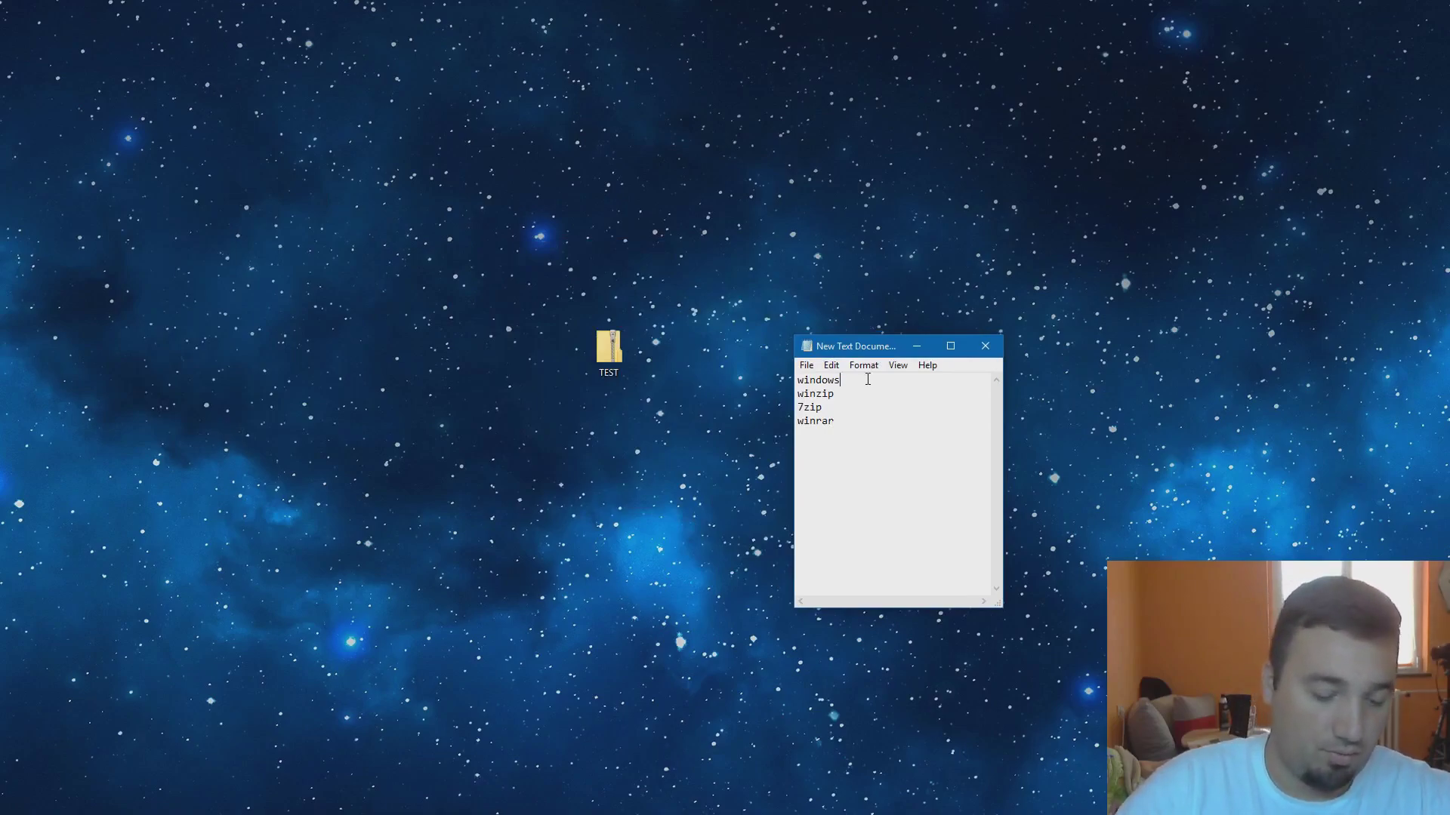
pyautogui.write('1')
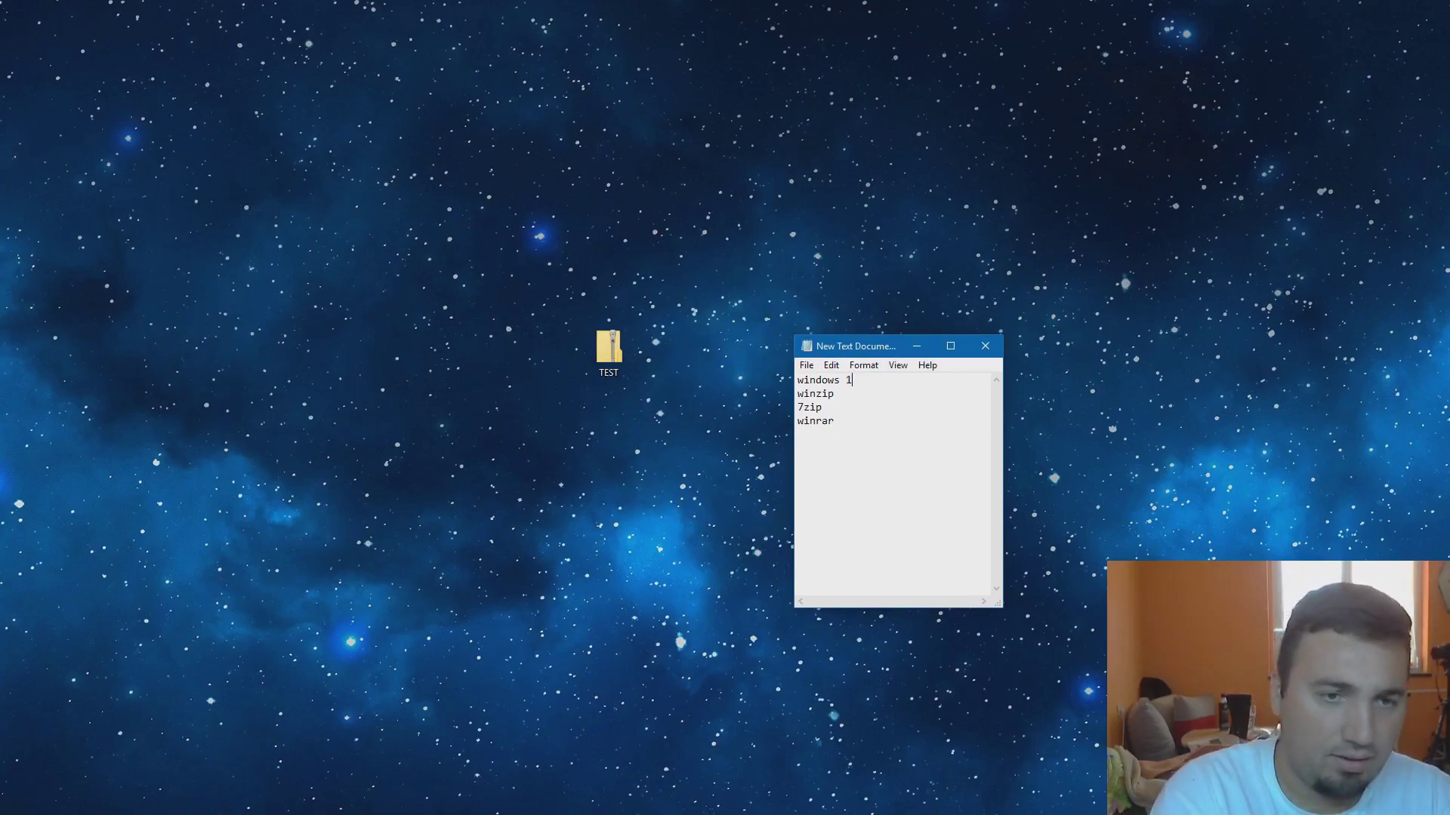
pyautogui.write(':07:')
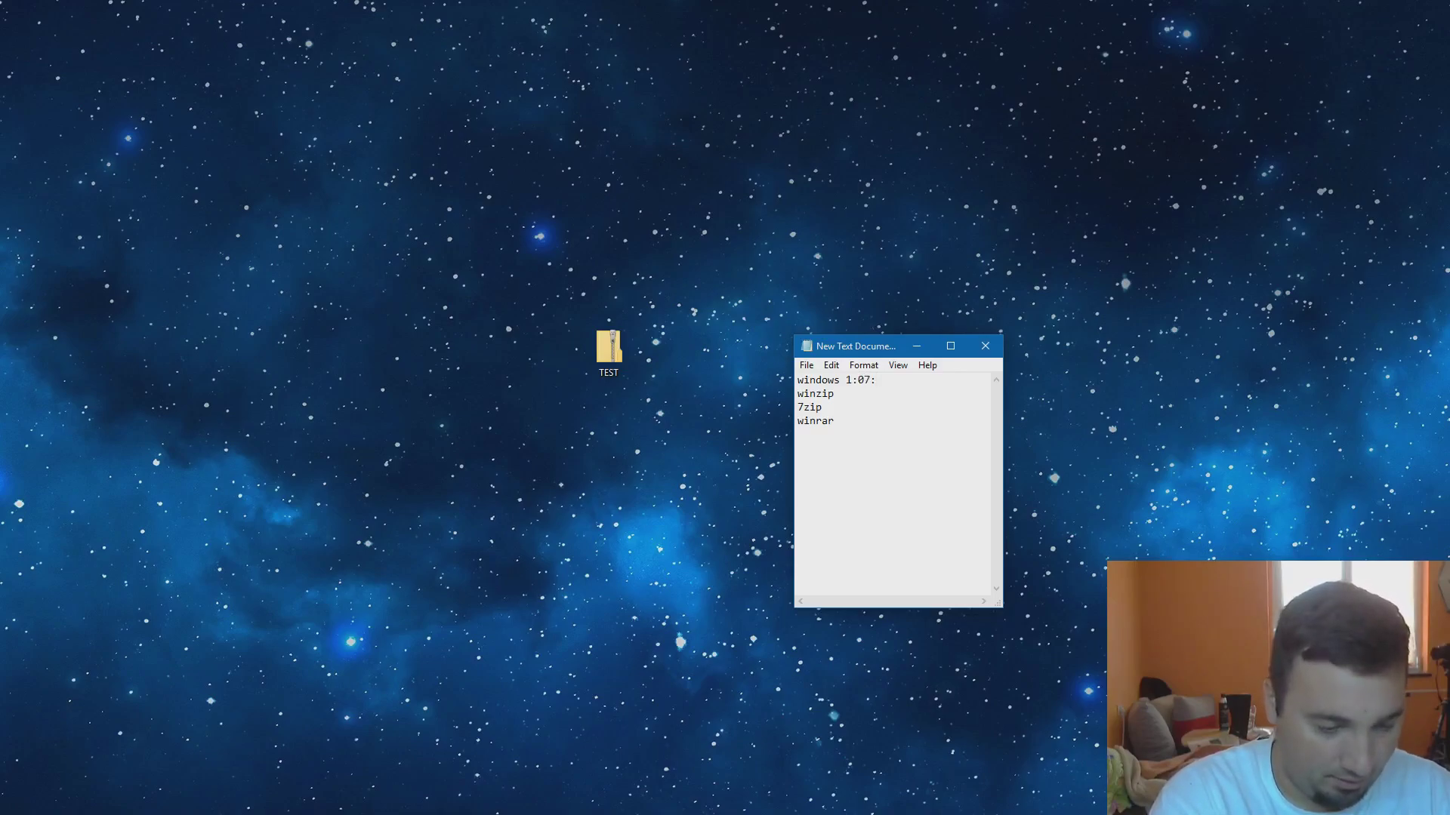
pyautogui.write('36')
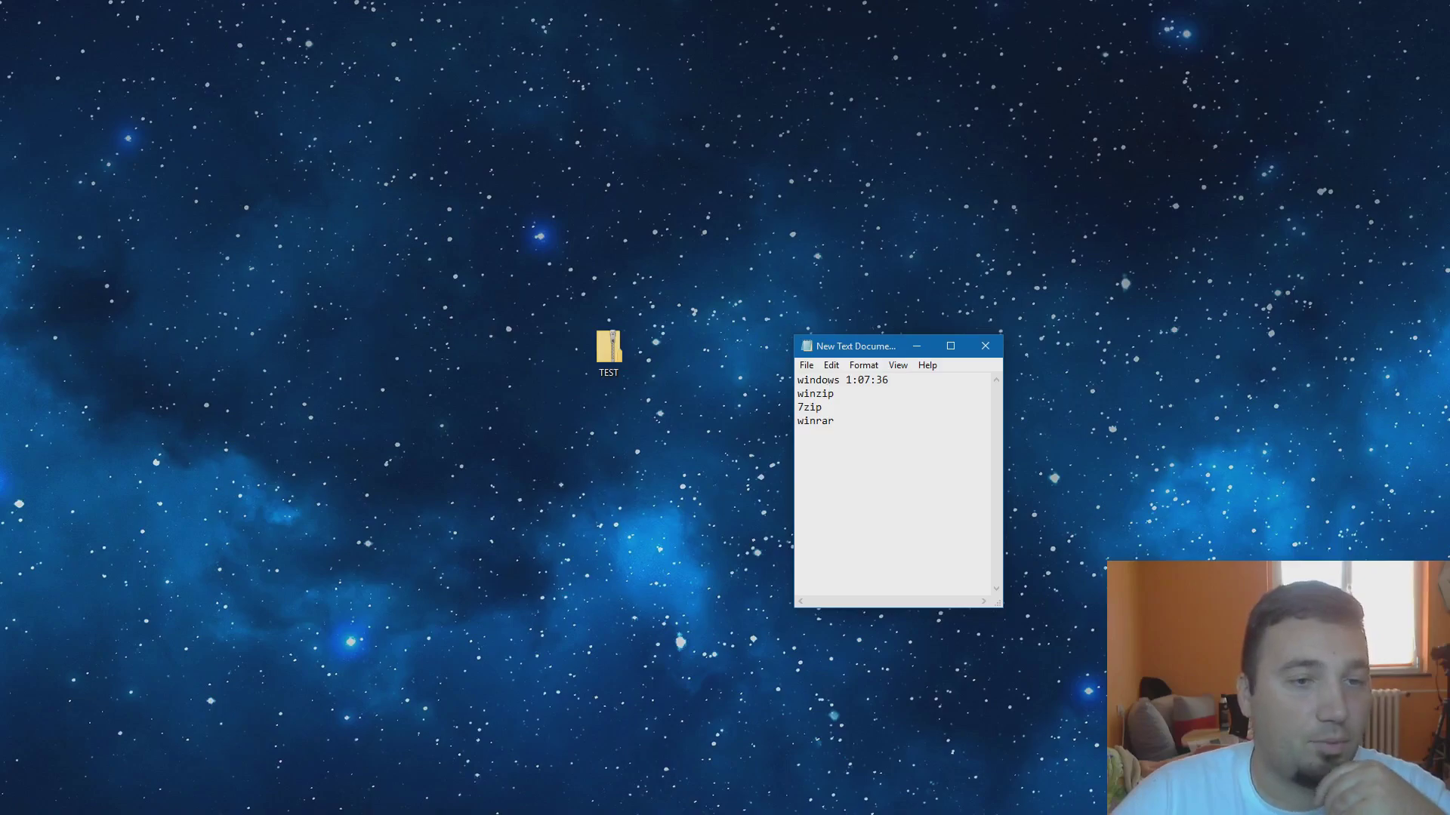
pyautogui.moveTo(850, 341); pyautogui.dragTo(1448, 83)
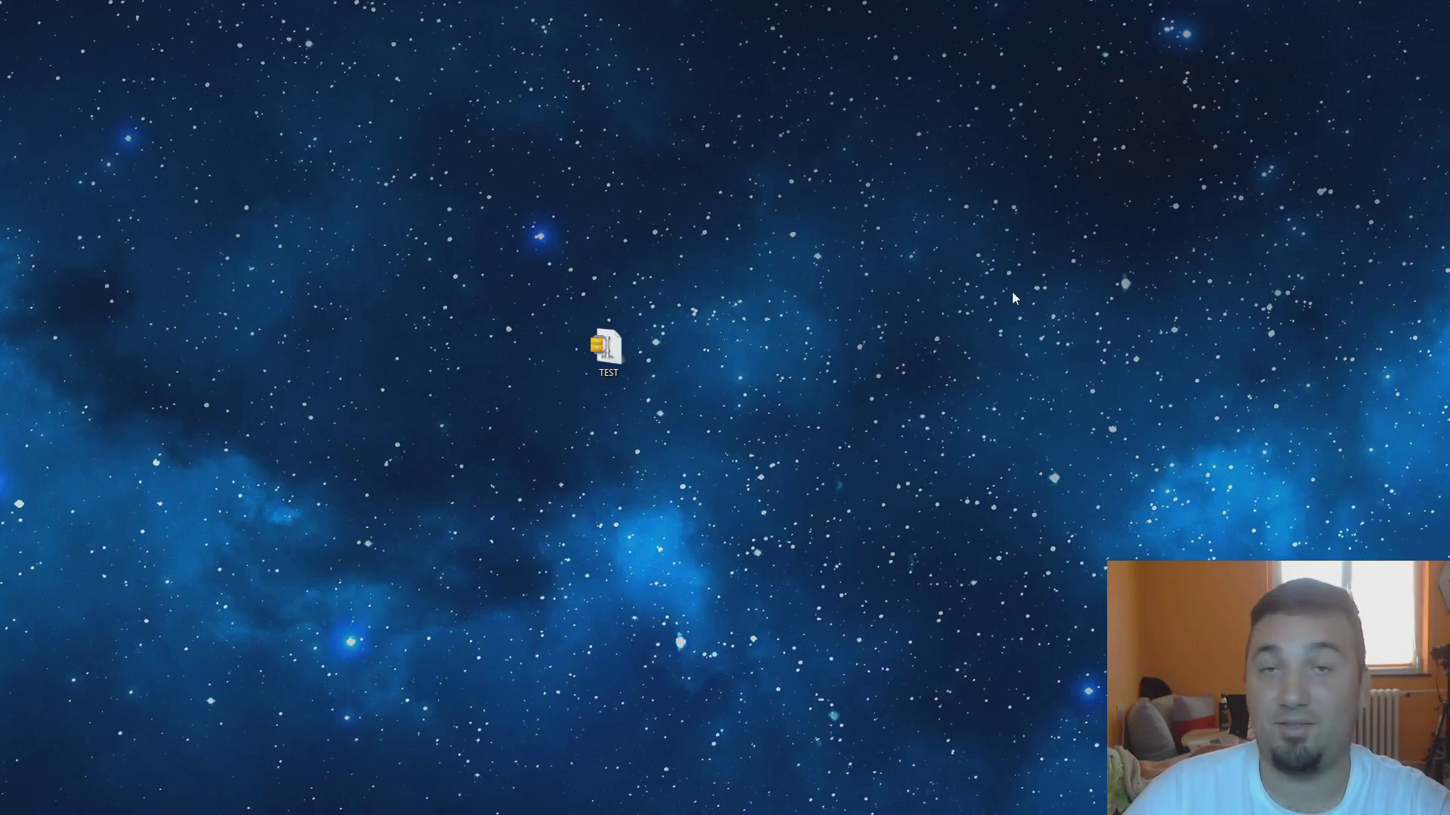
# - Unzip the TEST archive with WinZip into the desktop folder 123123 and close the extracted folder's window
pyautogui.doubleClick(609, 353)
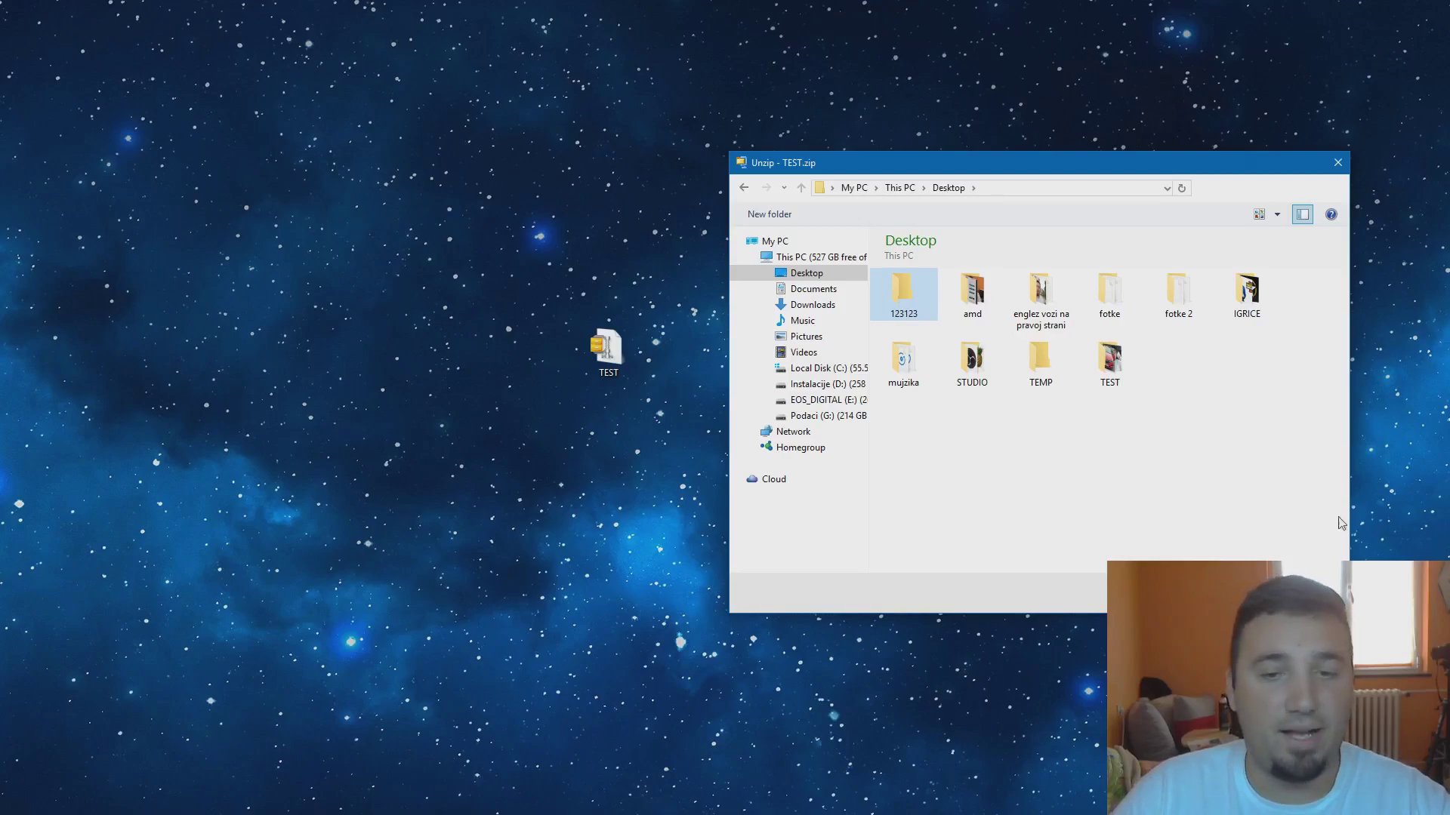
pyautogui.click(1246, 593)
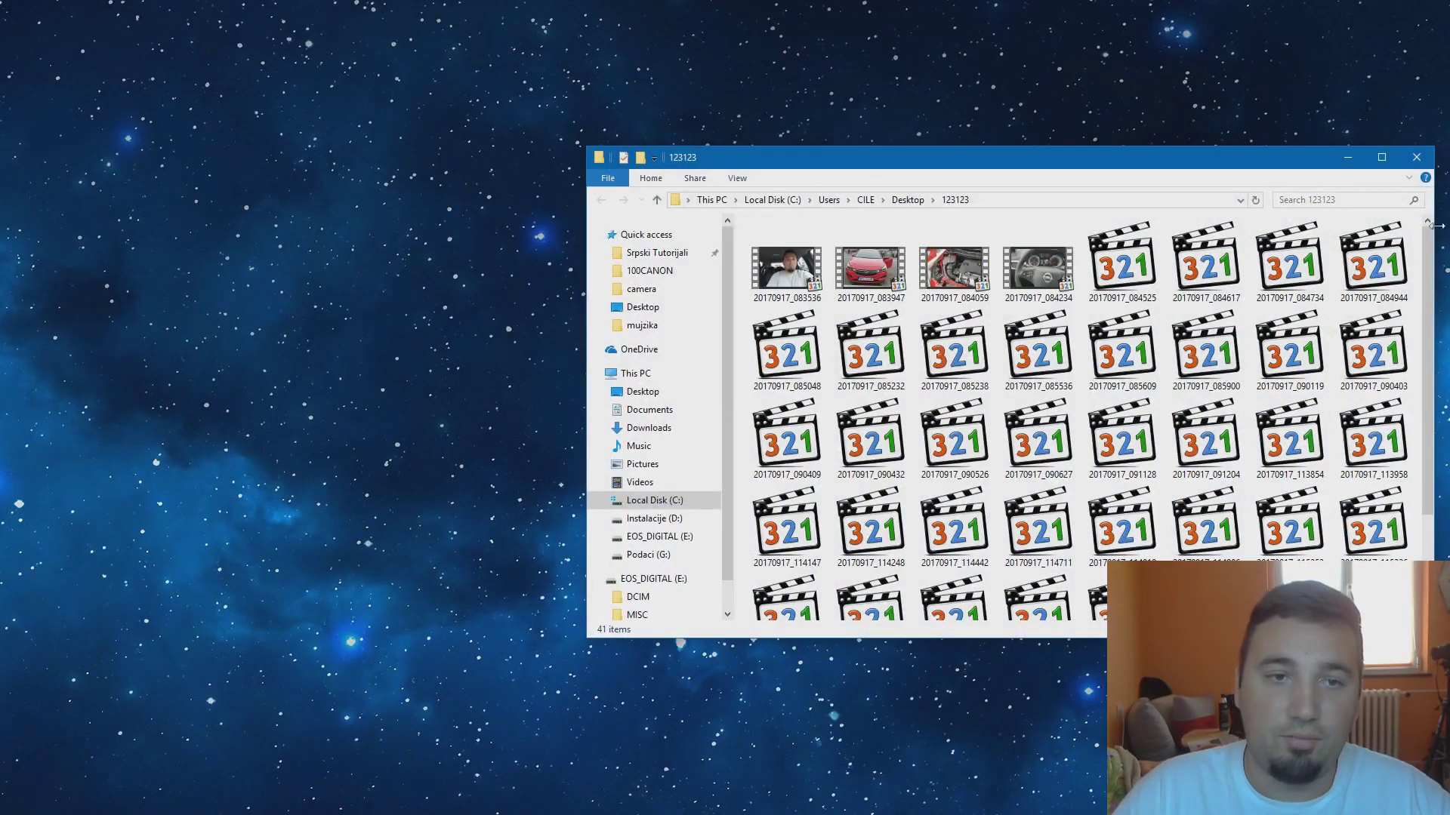
pyautogui.click(1415, 158)
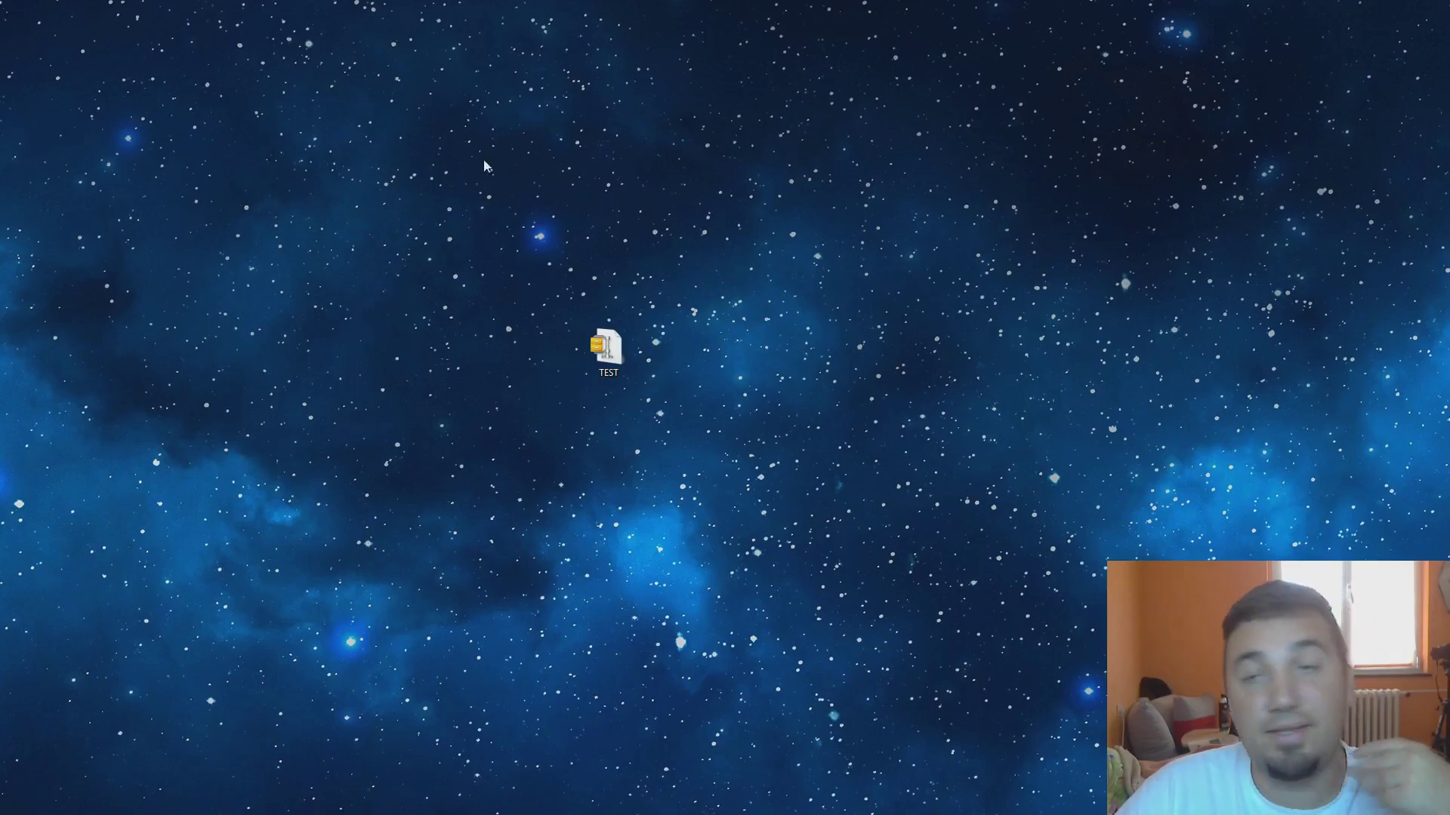
# - Extract the TEST archive with 7-Zip into a folder named TEST
pyautogui.rightClick(619, 353)
pyautogui.moveTo(717, 403)
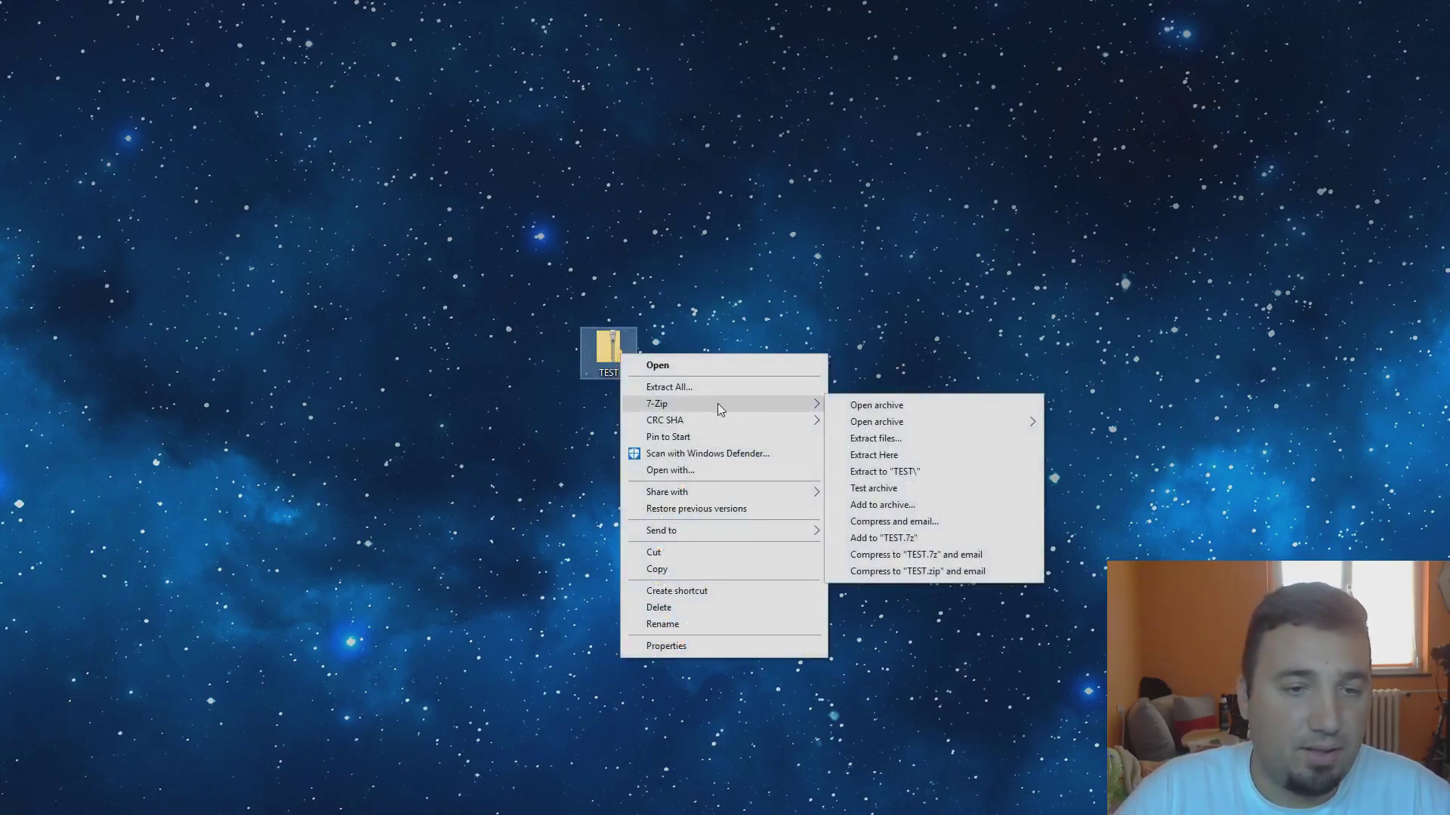
pyautogui.click(949, 474)
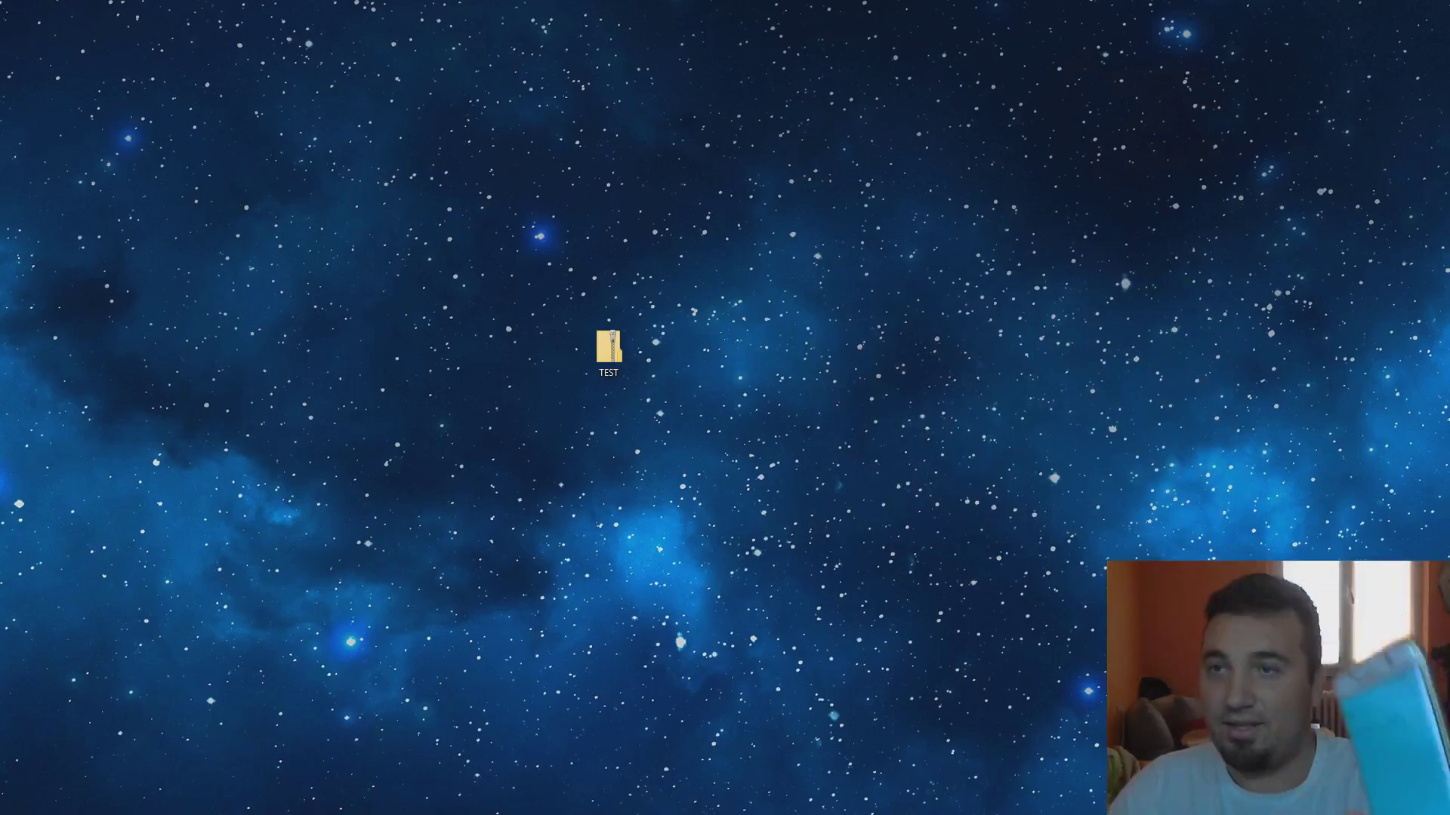
# - Record the time 00:26:85 after "7zip" in the Notepad results list and move the note away from the archive
pyautogui.hotkey('alt', 'Tab')
pyautogui.moveTo(1019, 276); pyautogui.dragTo(971, 285)
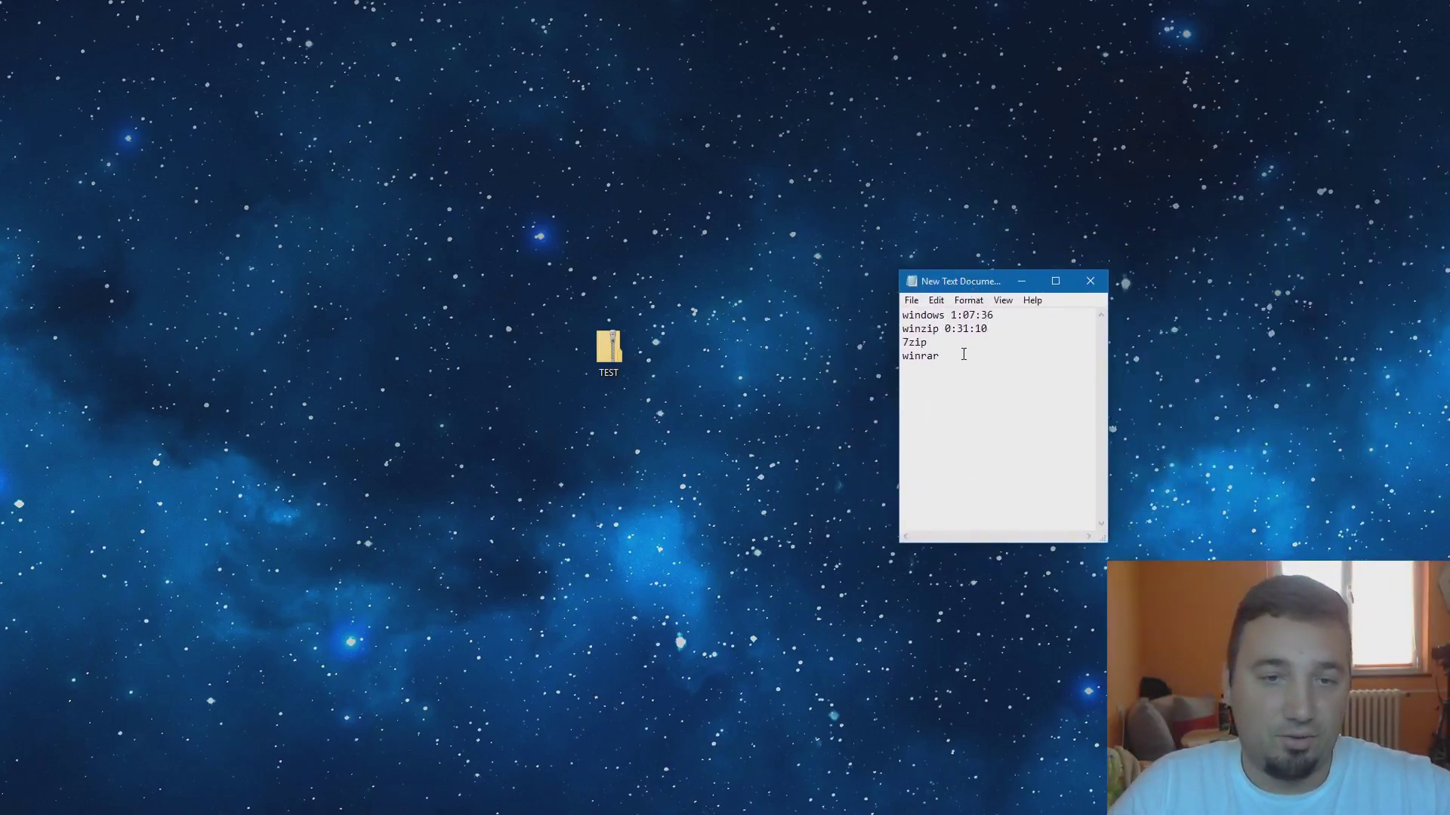
pyautogui.write('00')
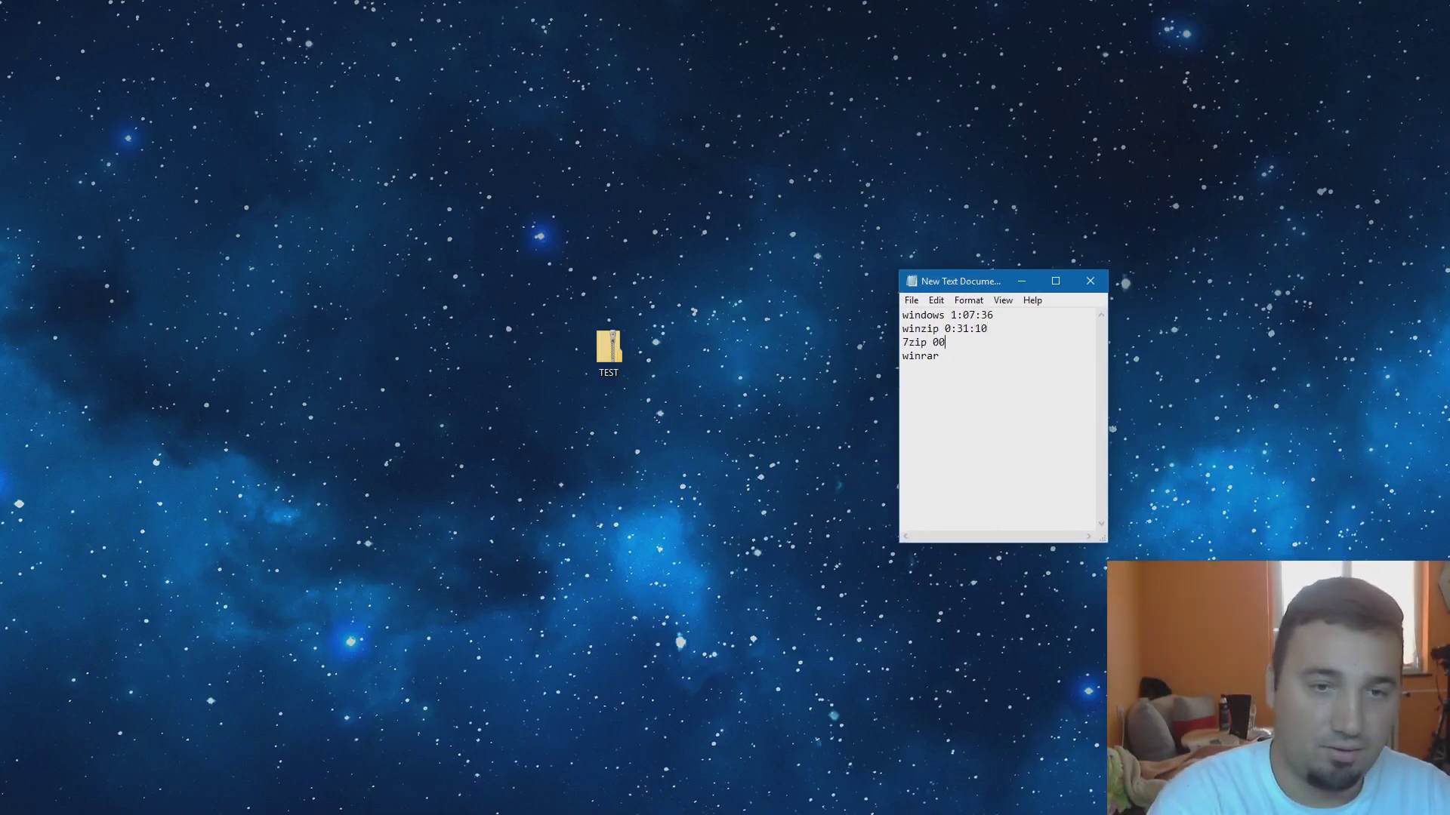
pyautogui.write(':26:')
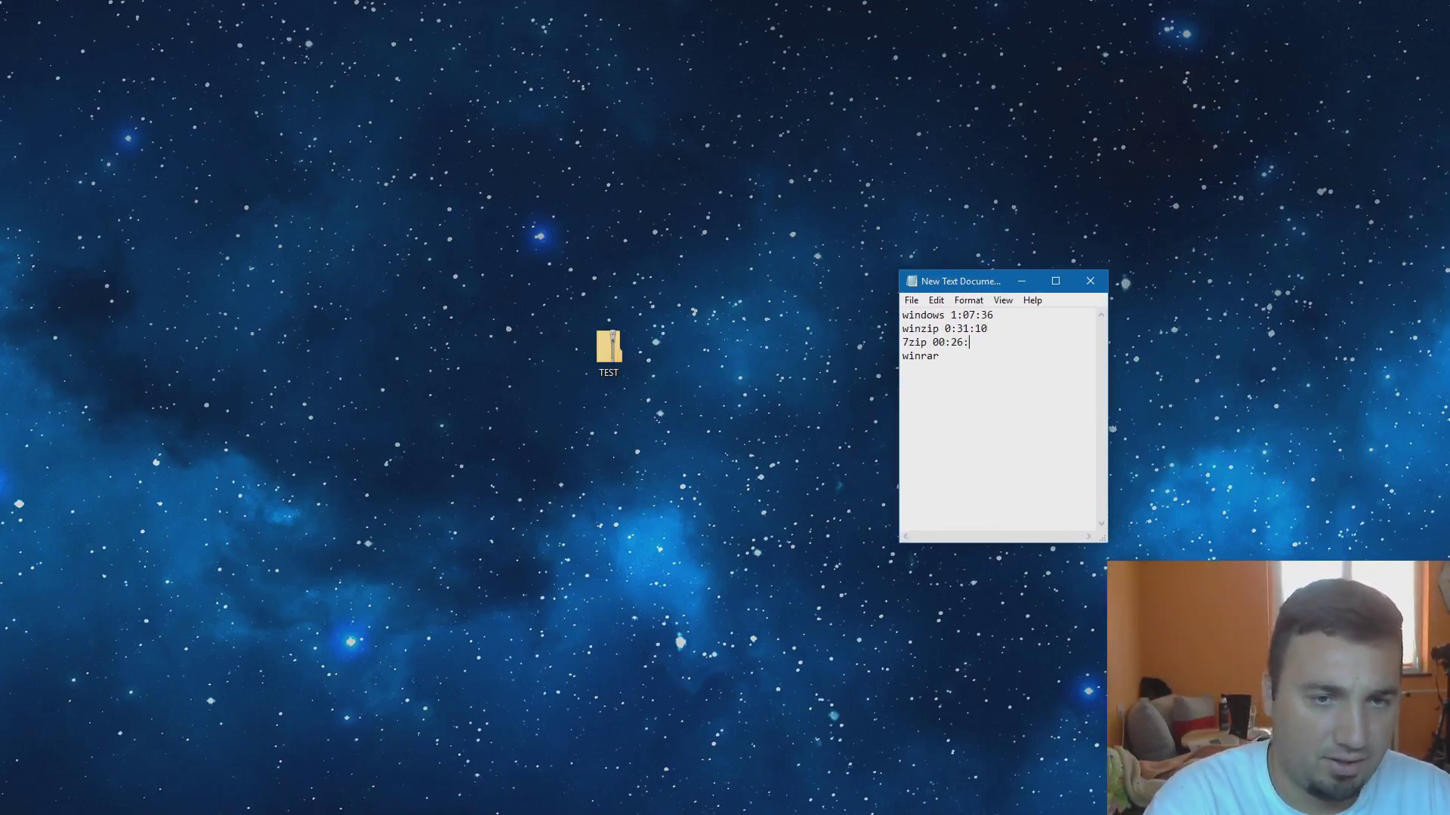
pyautogui.write('85')
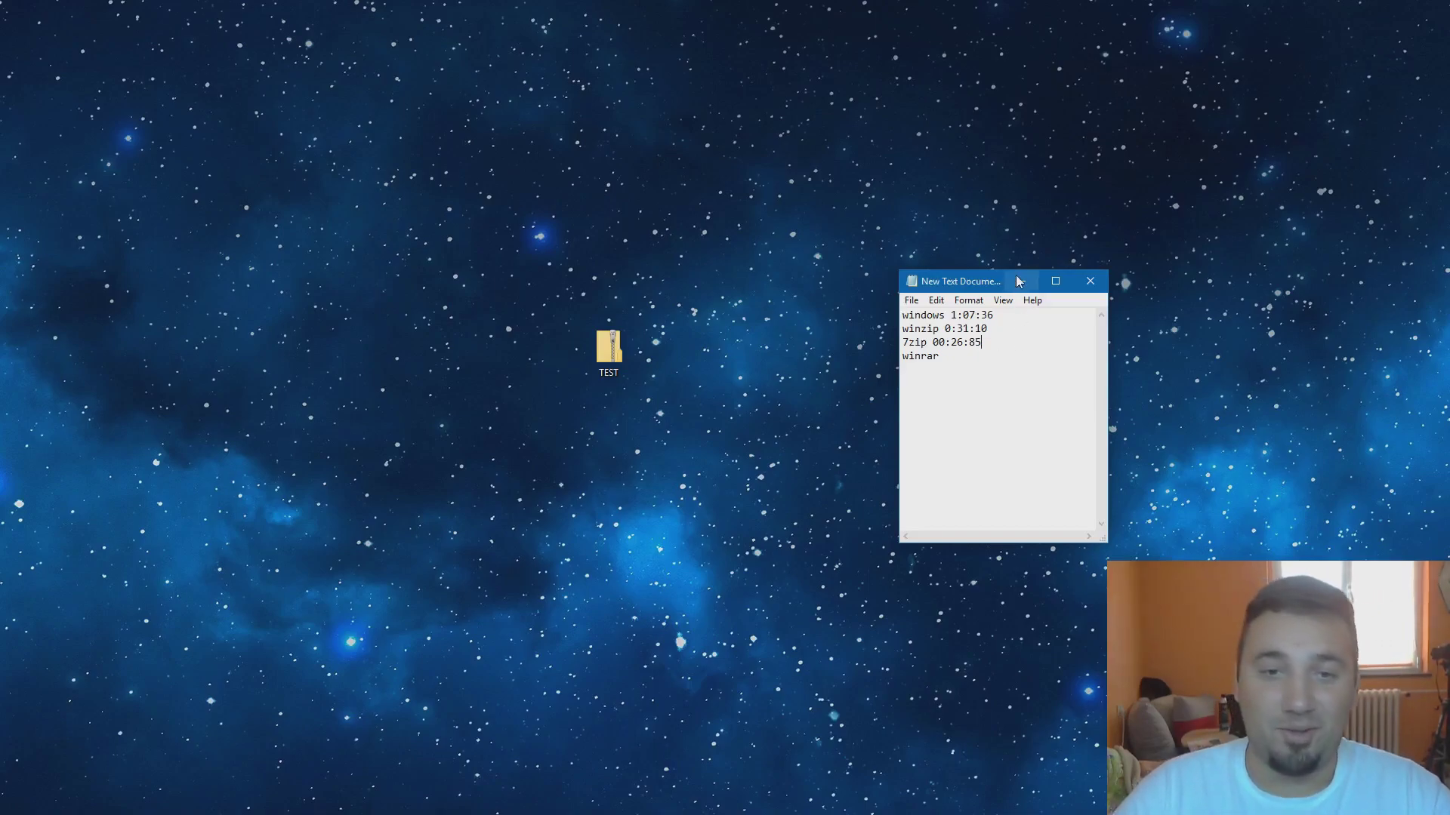
pyautogui.moveTo(963, 286); pyautogui.dragTo(1287, 282)
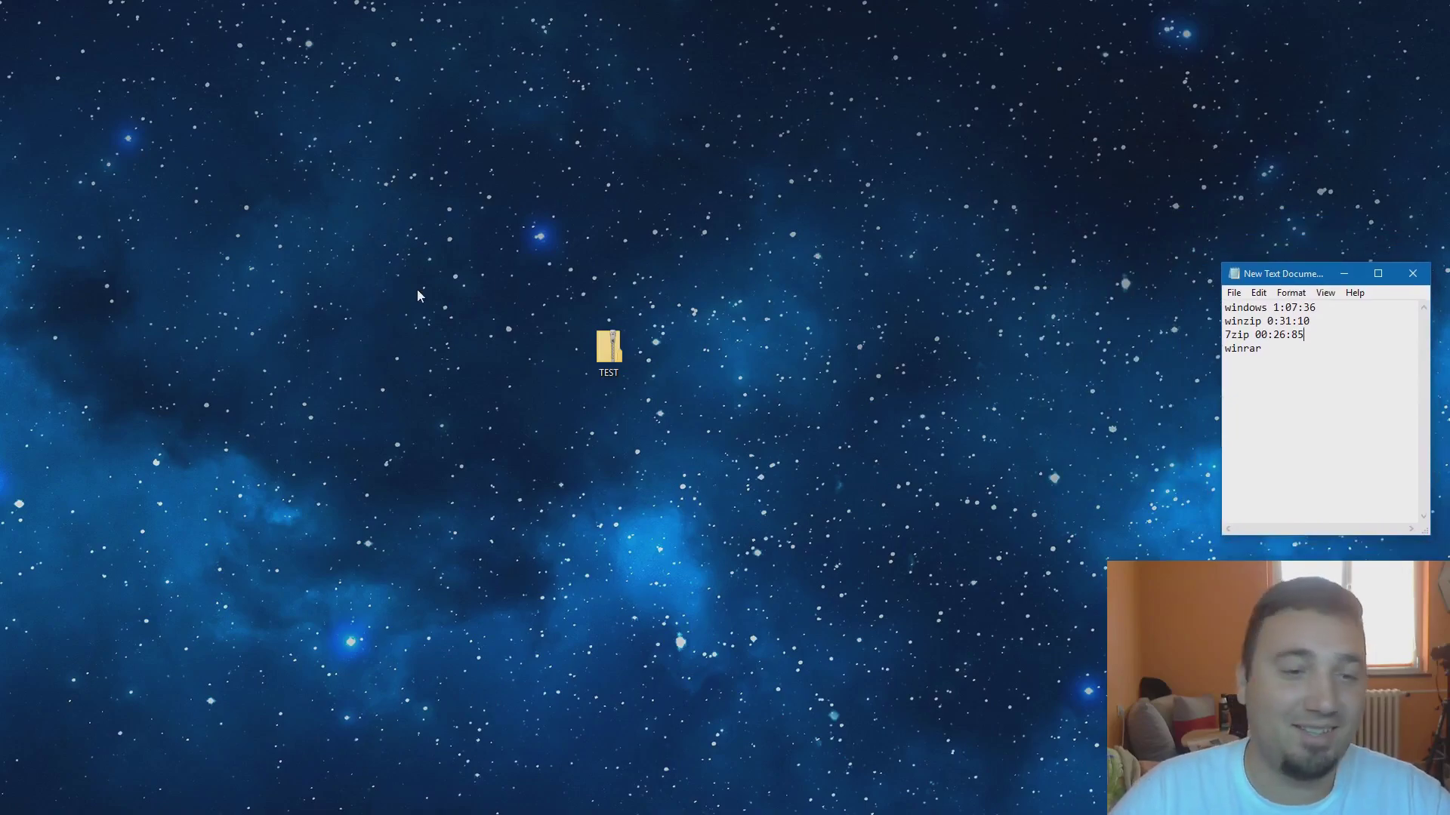
pyautogui.click(539, 295)
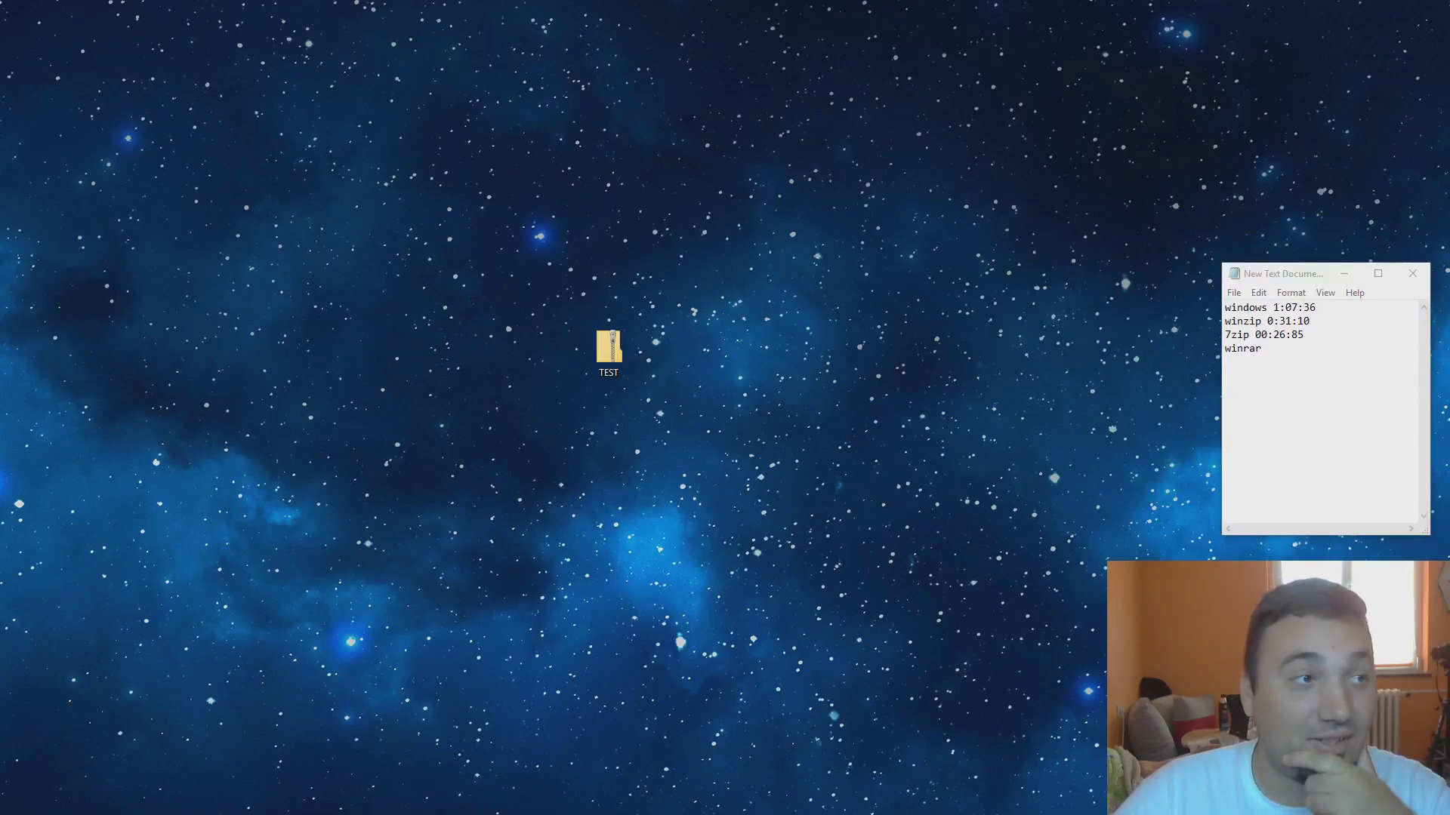
# - Open This PC in File Explorer and show its Computer commands, including the program uninstall option
pyautogui.press('super+e')
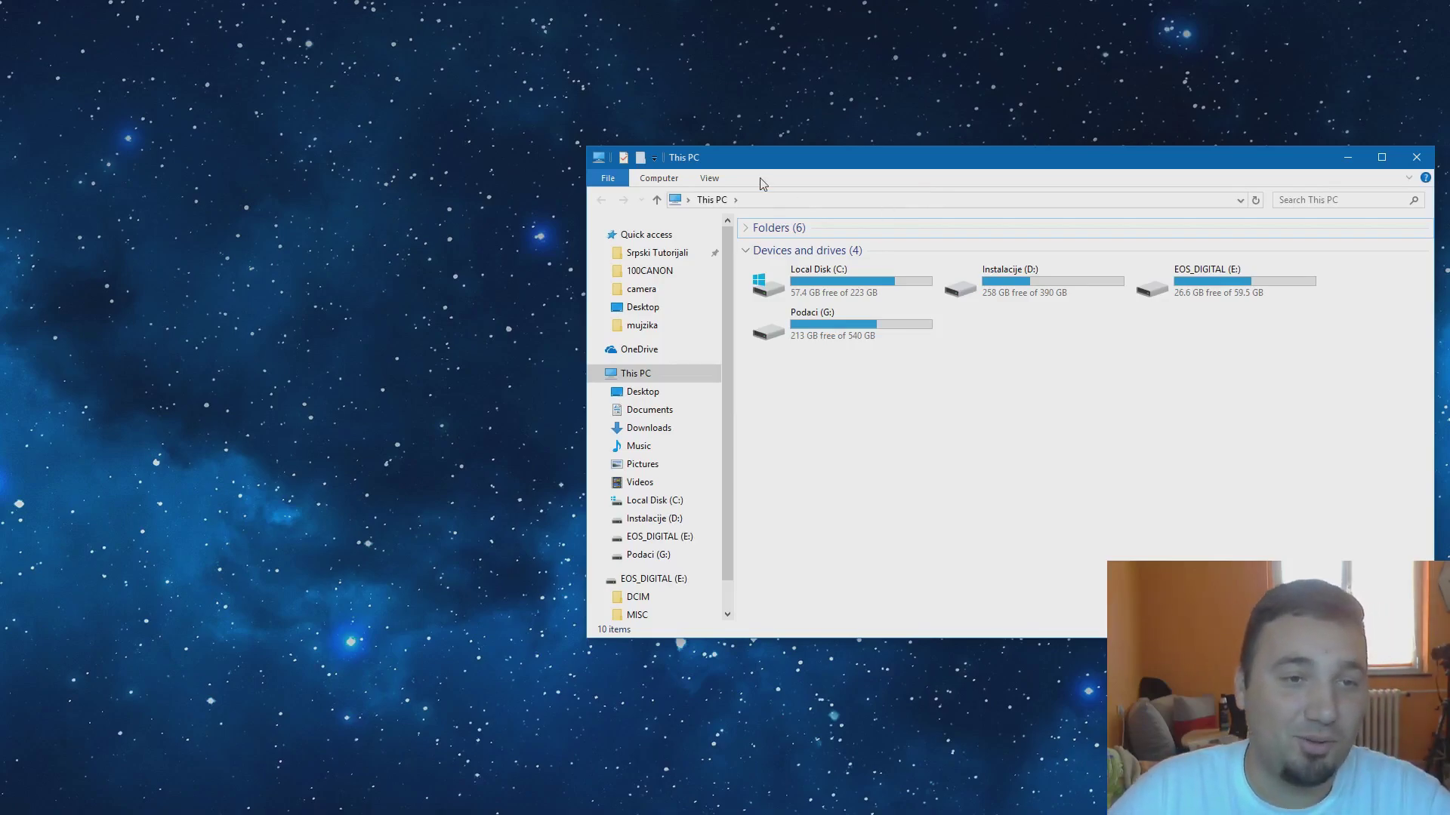
pyautogui.click(652, 183)
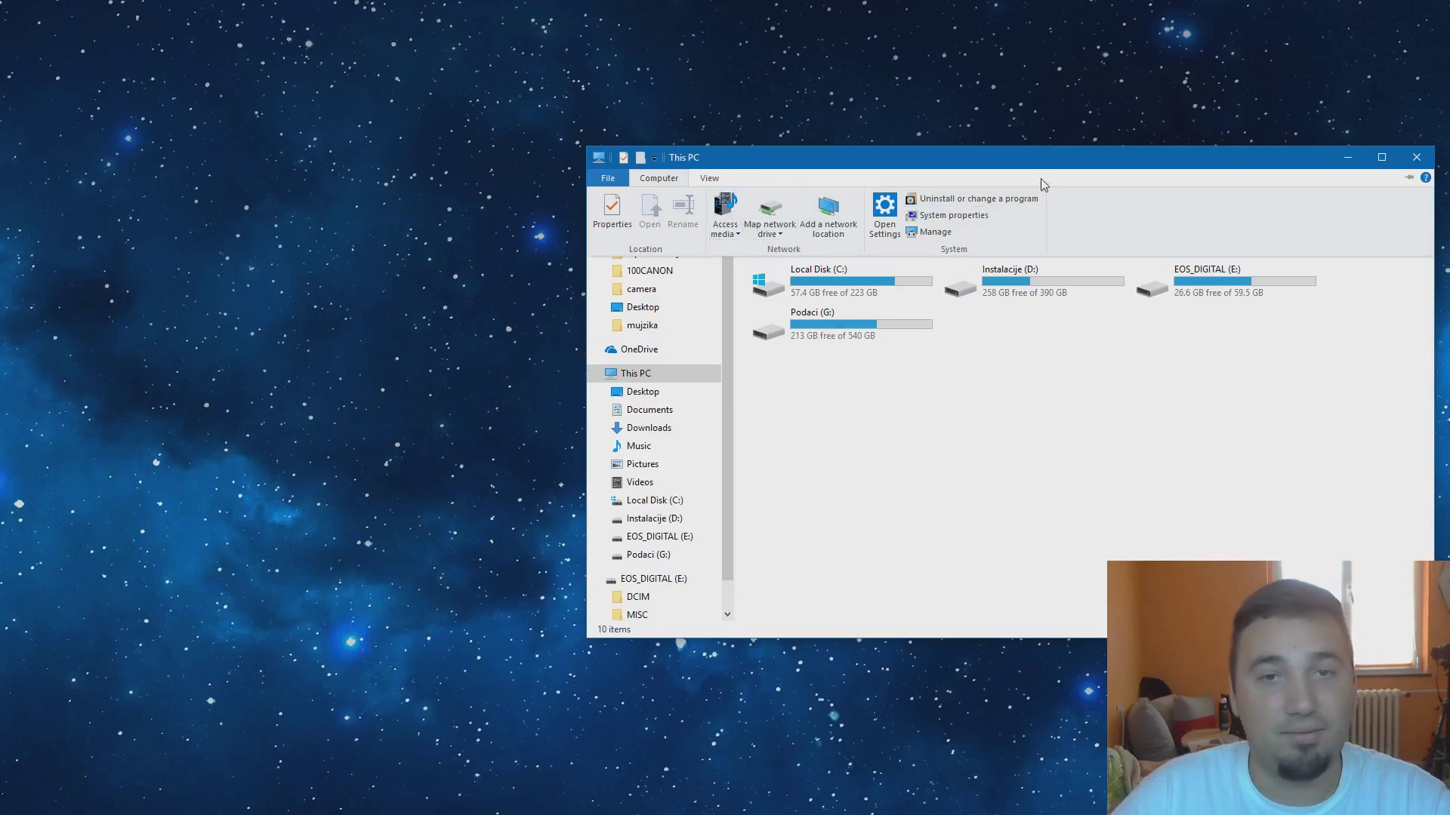
pyautogui.moveTo(1029, 161); pyautogui.dragTo(825, 295)
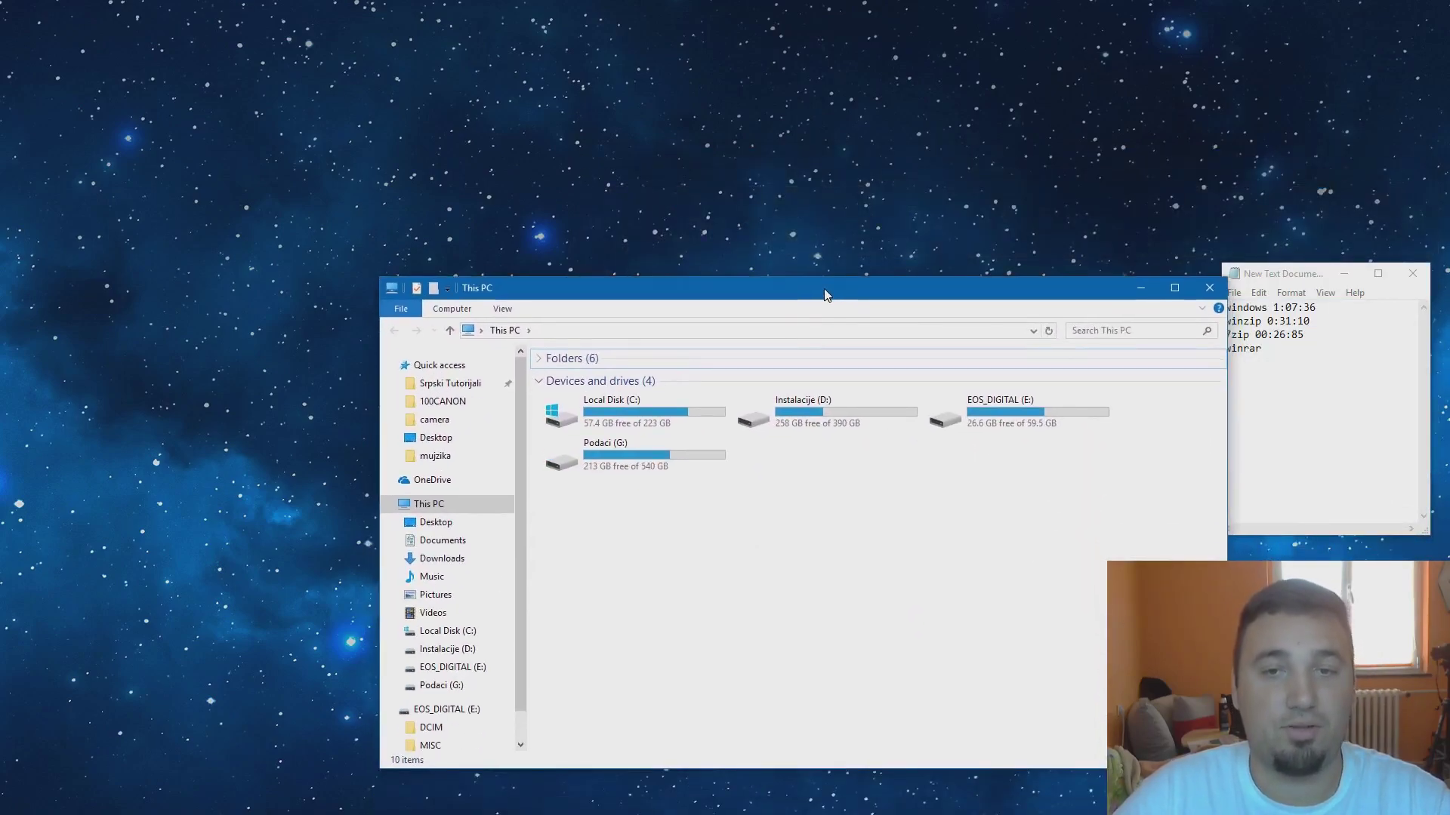
pyautogui.click(451, 310)
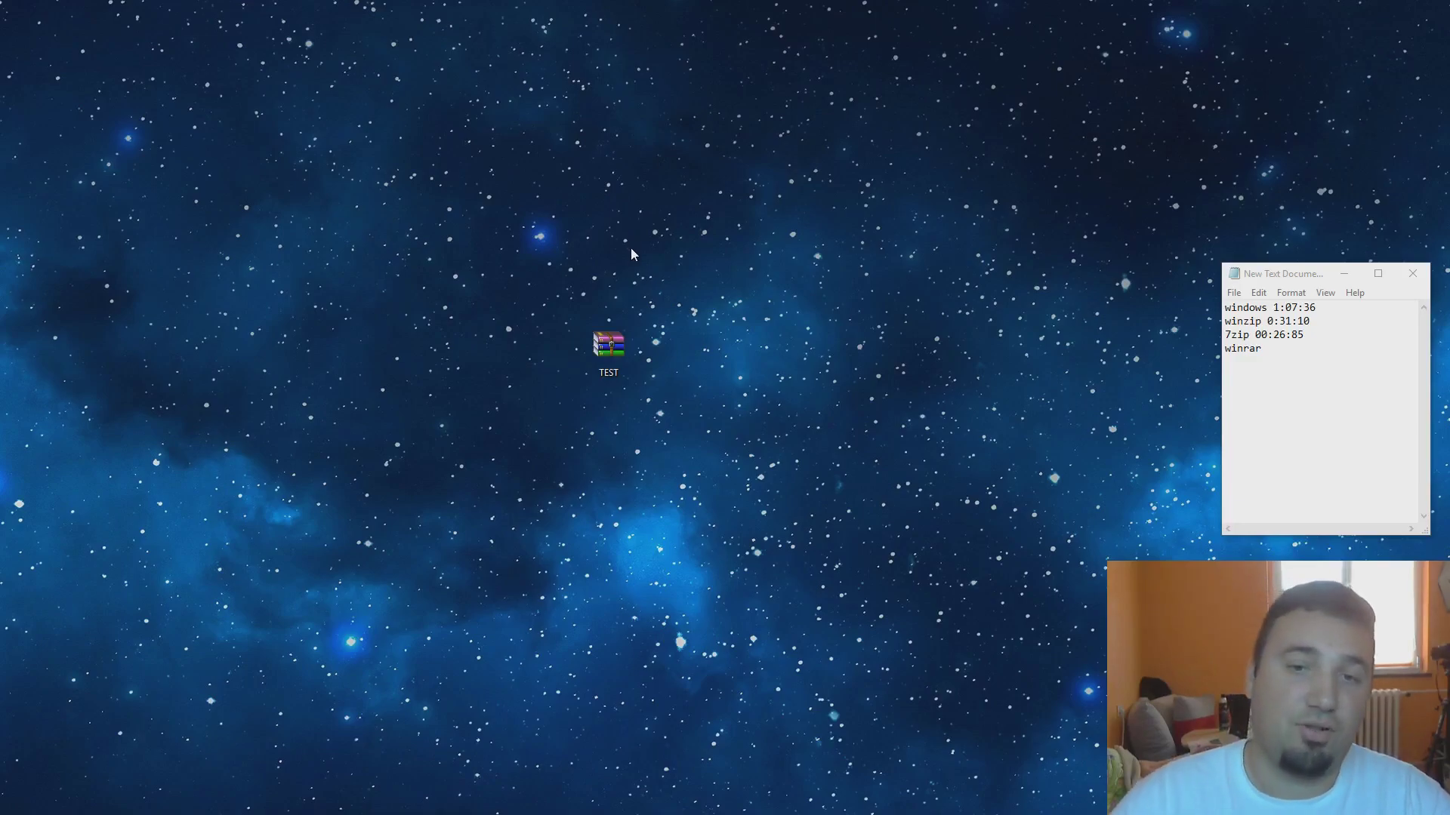
# - Extract the TEST archive with WinRAR into the desktop folder 123123, keeping the default extraction options
pyautogui.rightClick(595, 350)
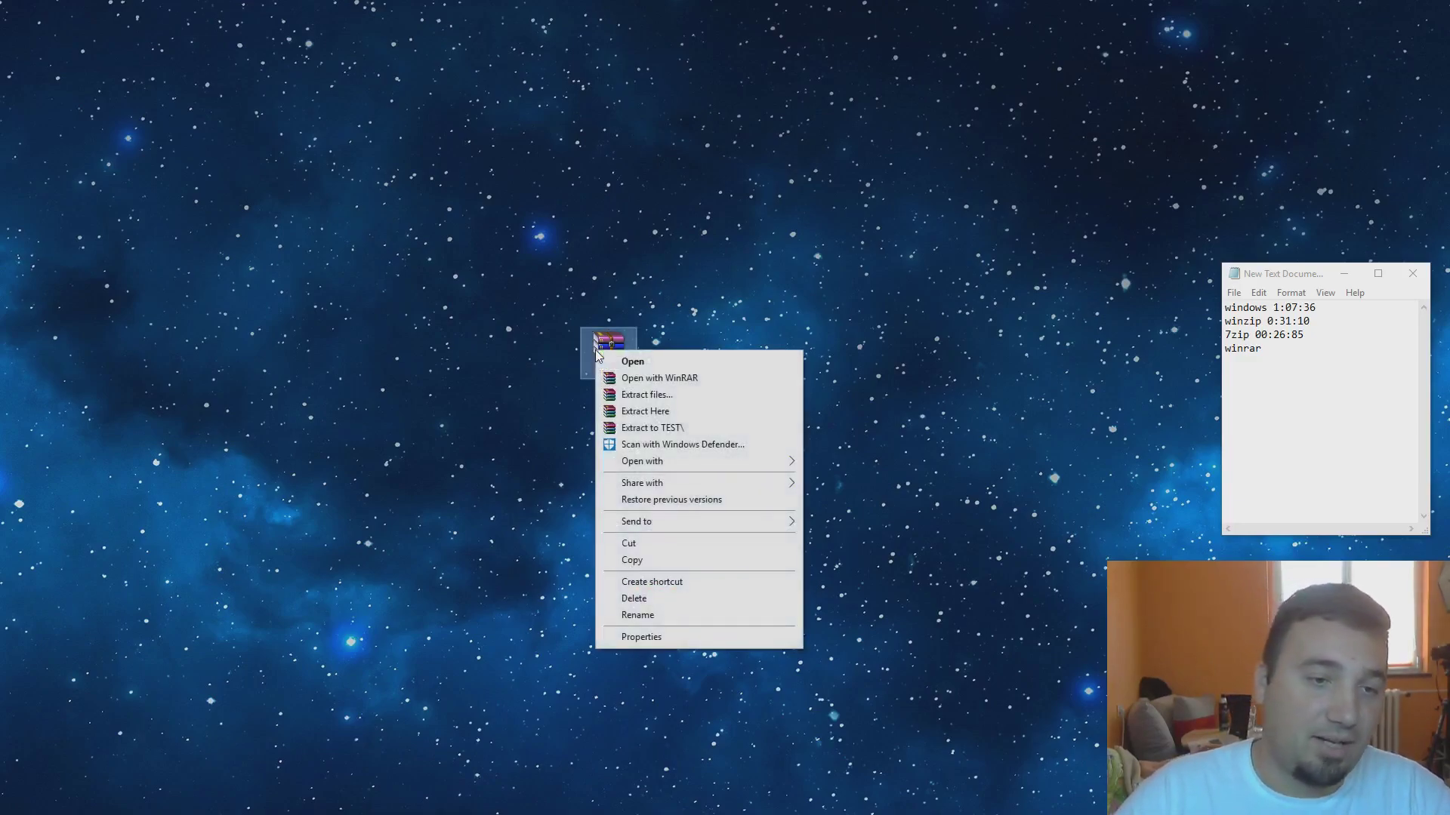
pyautogui.moveTo(733, 468)
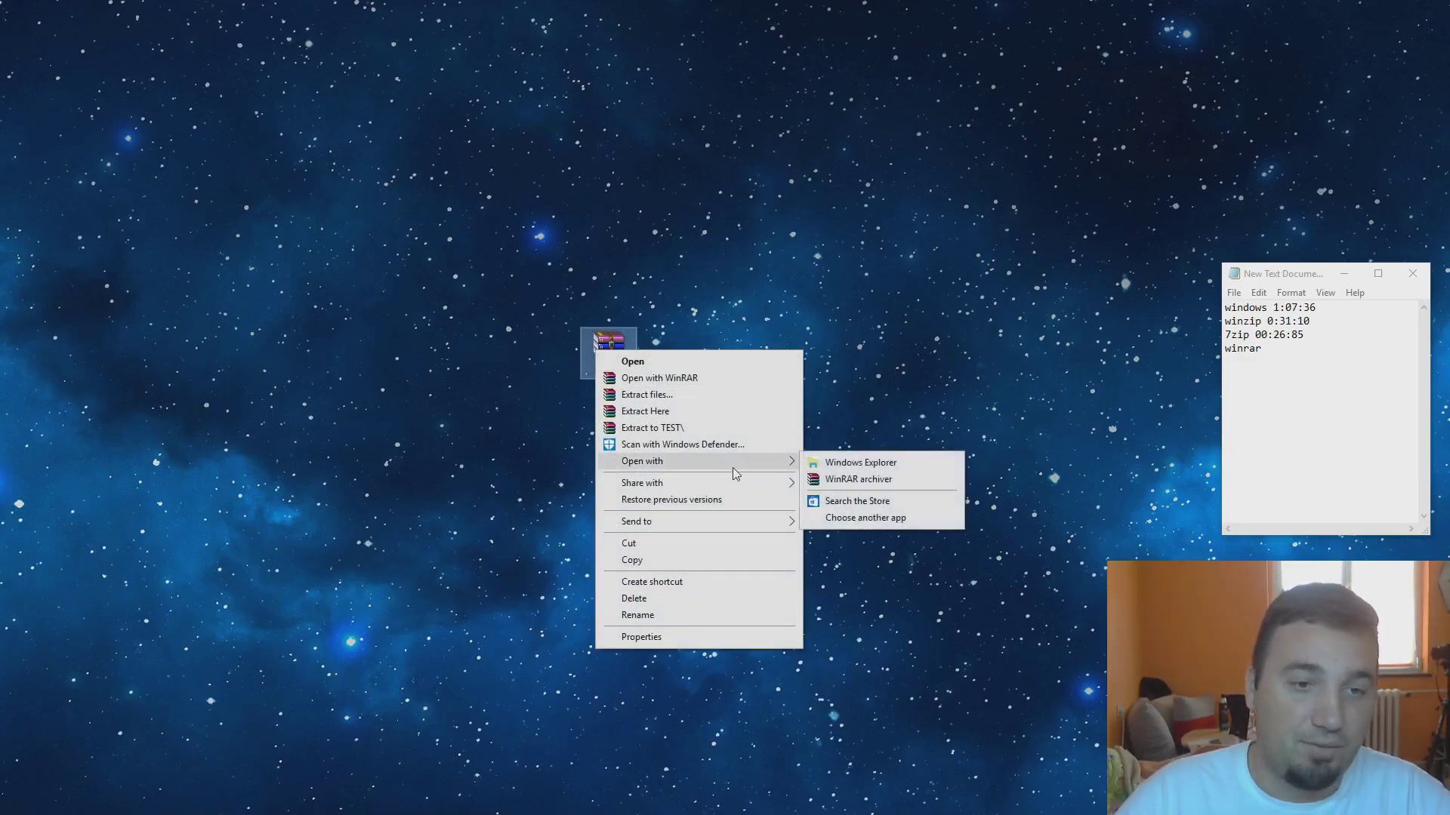
pyautogui.click(738, 393)
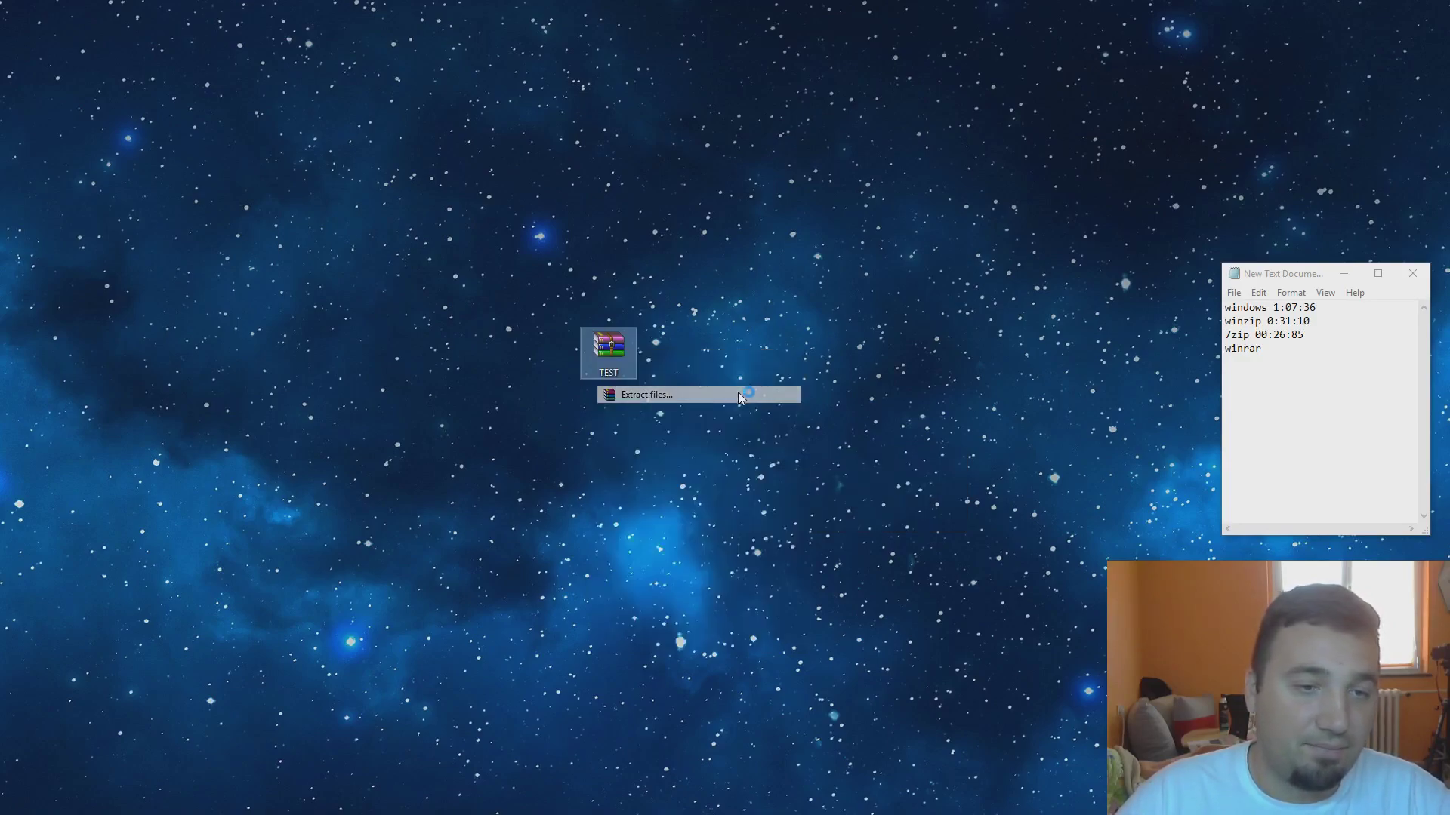
pyautogui.click(1078, 533)
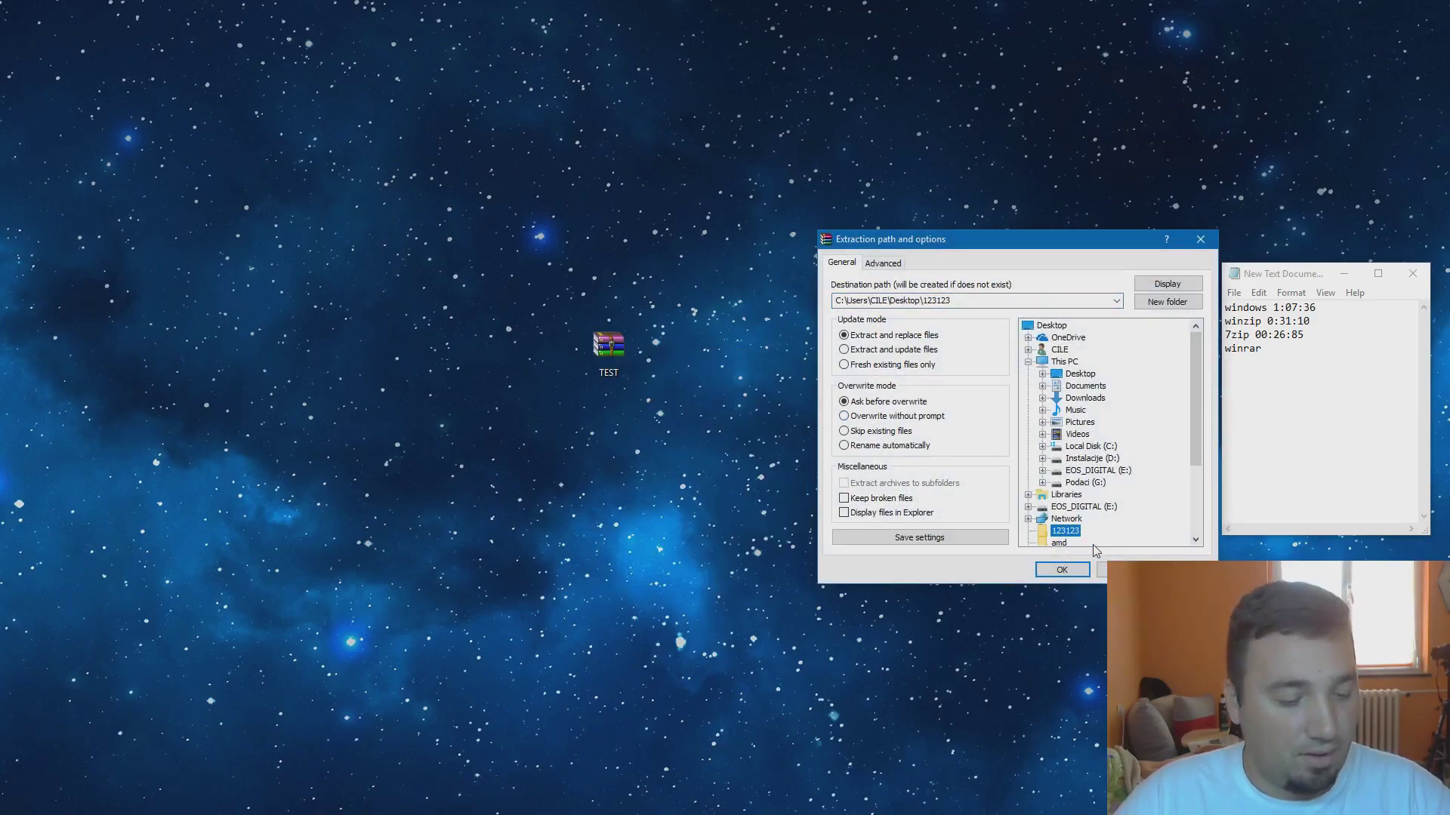
pyautogui.click(1071, 568)
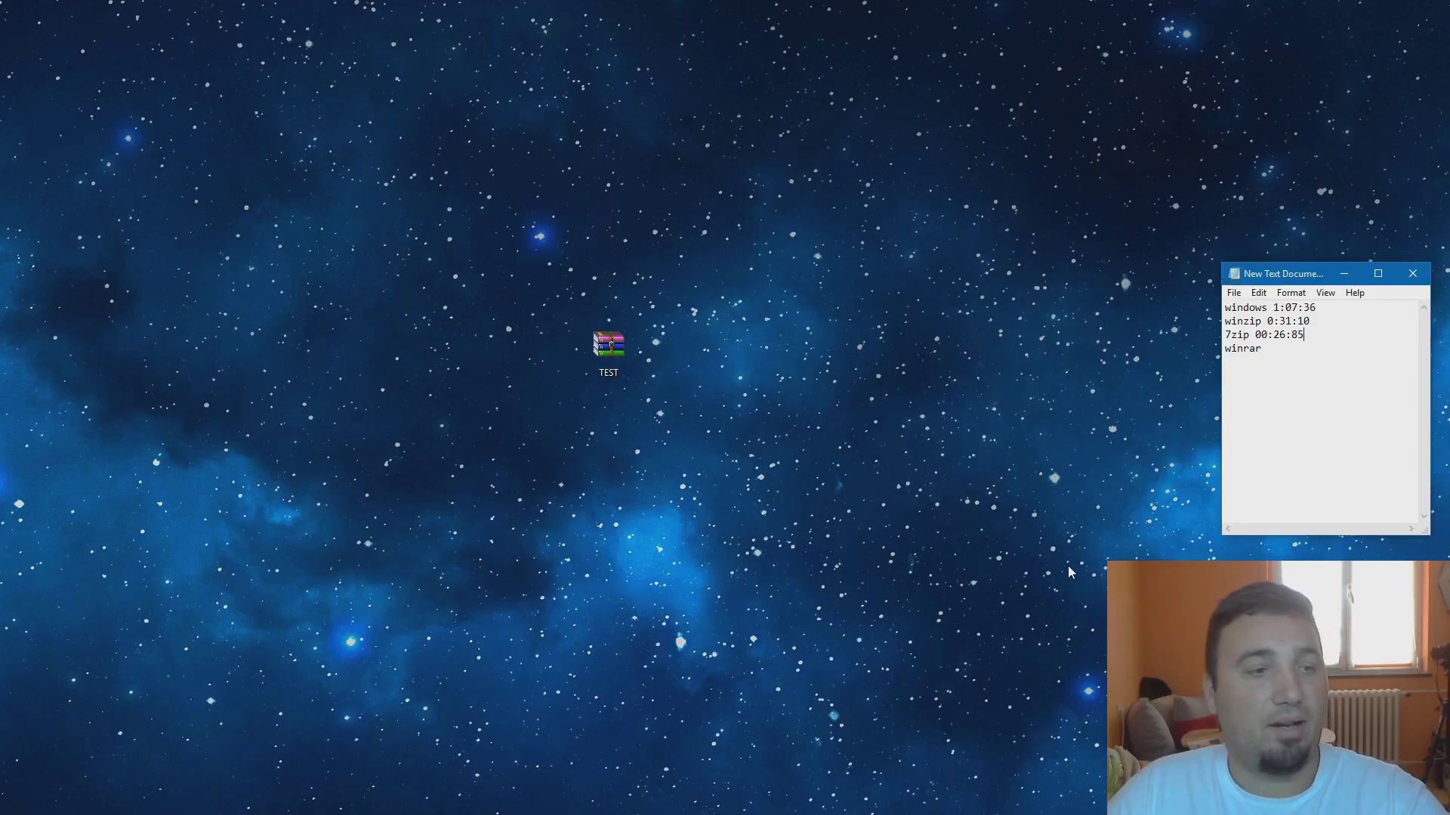
# - Record the time 00:35:36 after "winrar" in the Notepad results list
pyautogui.click(1328, 354)
pyautogui.write('35')
pyautogui.press('BackSpace')
pyautogui.press('BackSpace')
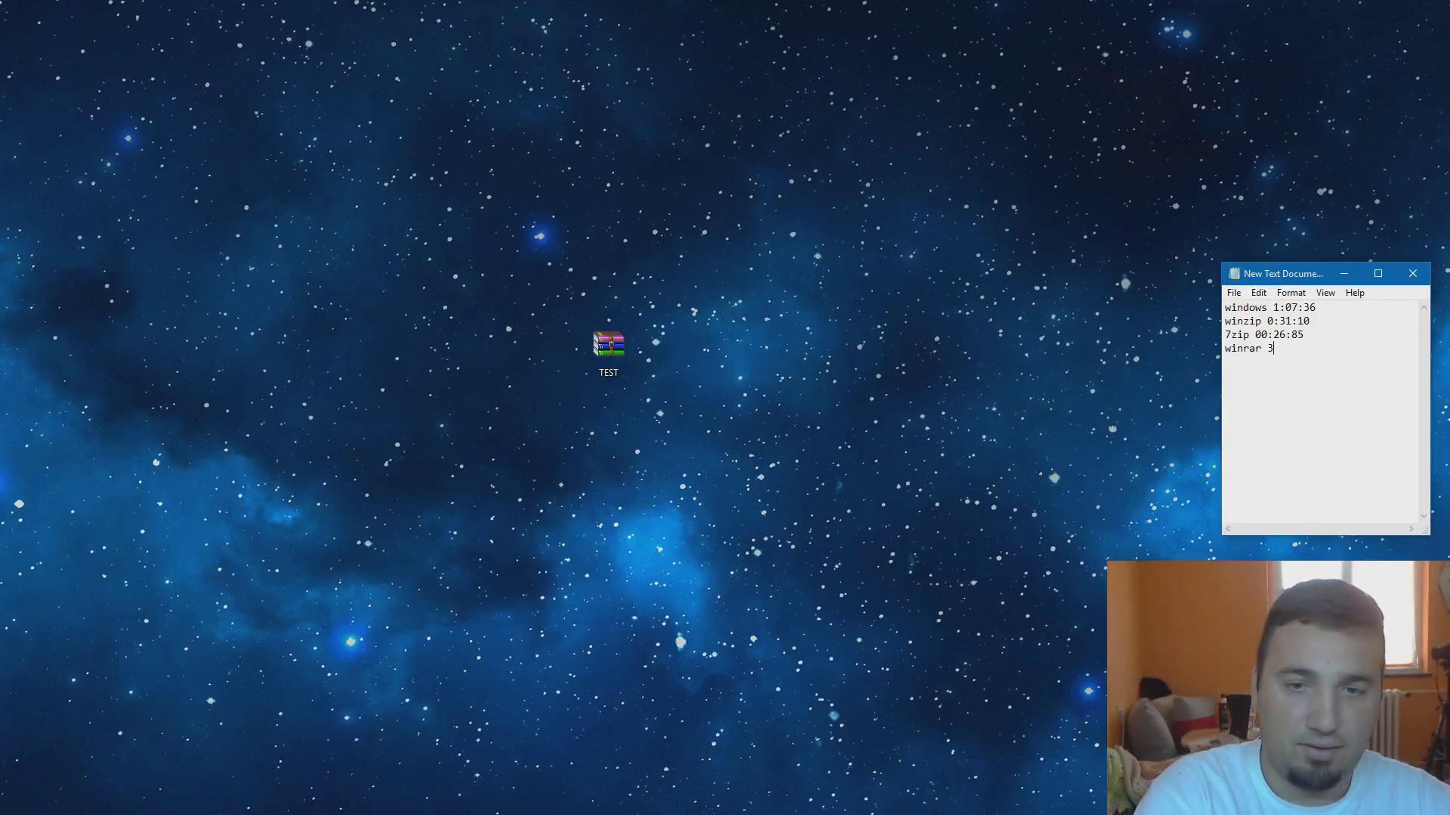
pyautogui.write('00":')
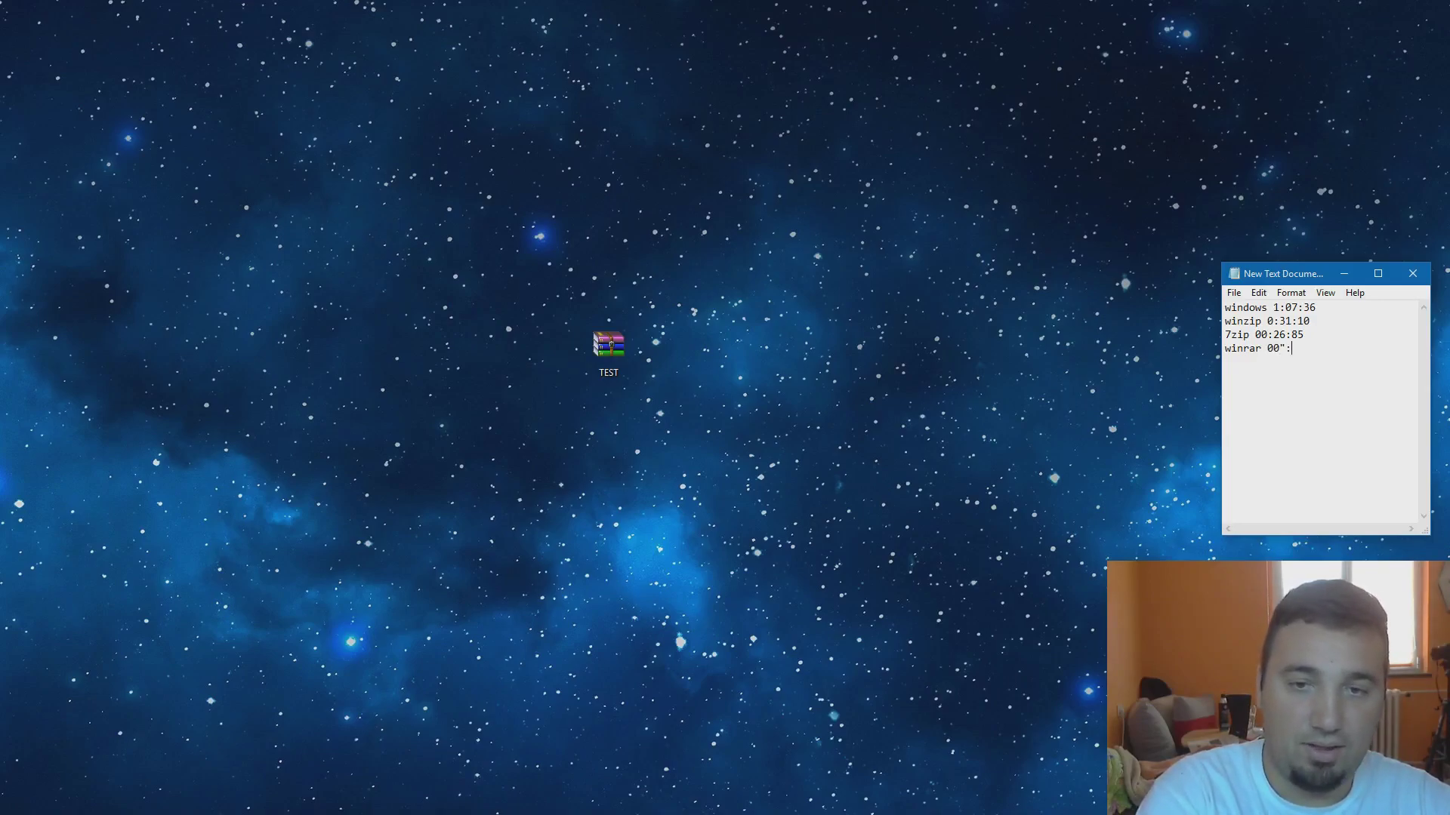
pyautogui.press('BackSpace')
pyautogui.write(':35:')
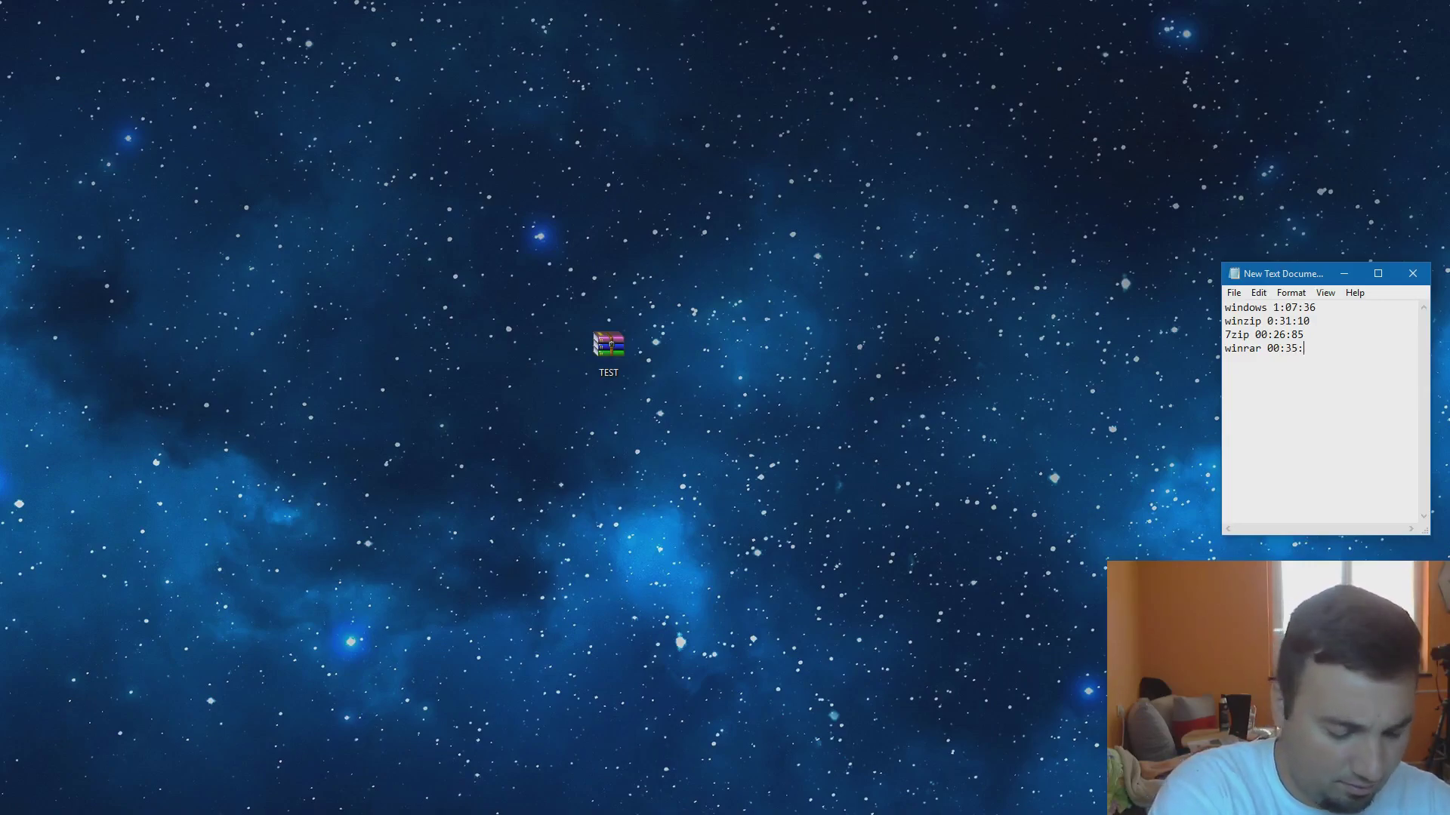
pyautogui.write('36')
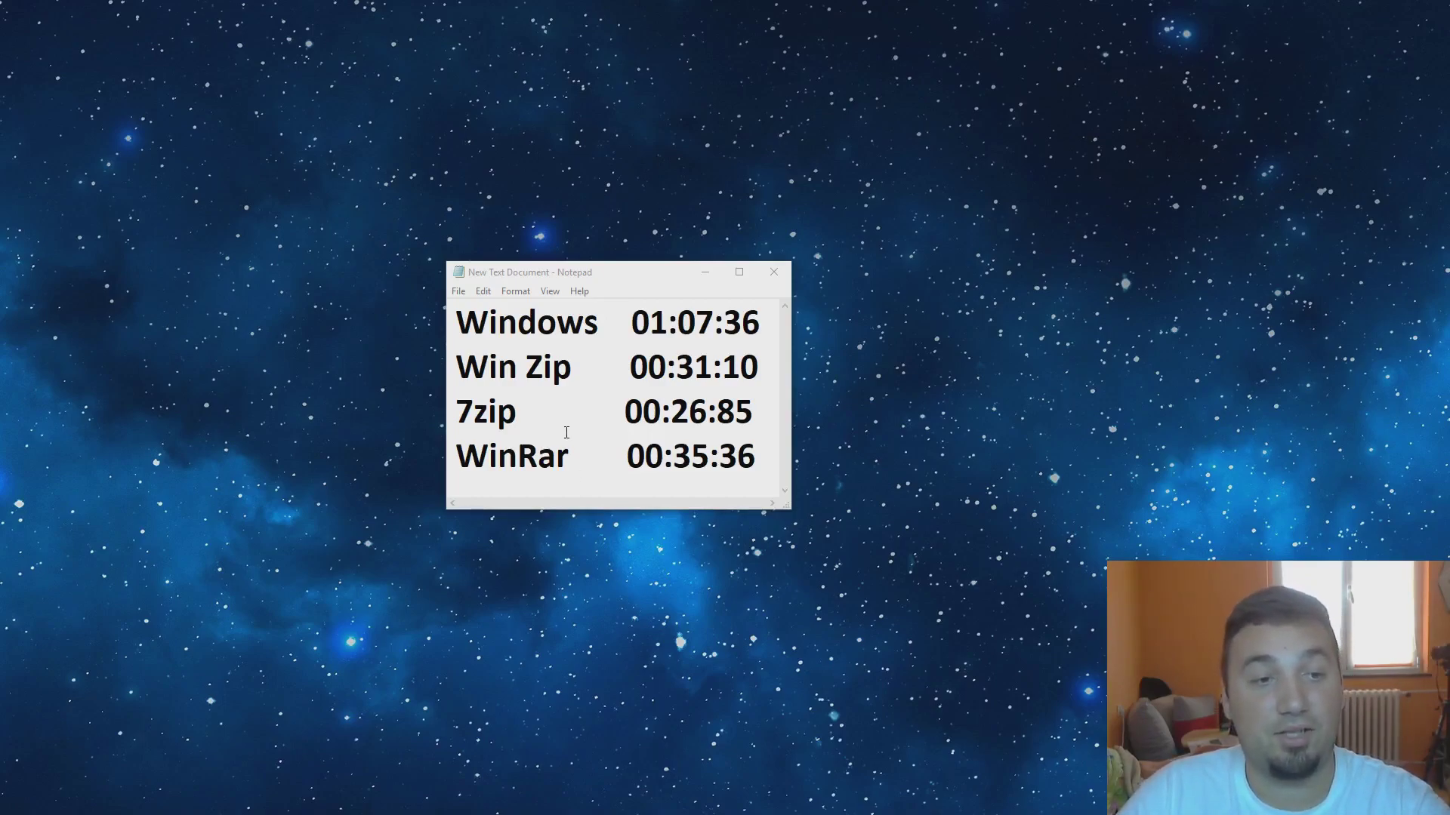
# - Highlight the whole 7zip line in the Notepad list of extraction times
pyautogui.click(456, 414)
pyautogui.moveTo(469, 411); pyautogui.dragTo(746, 413)
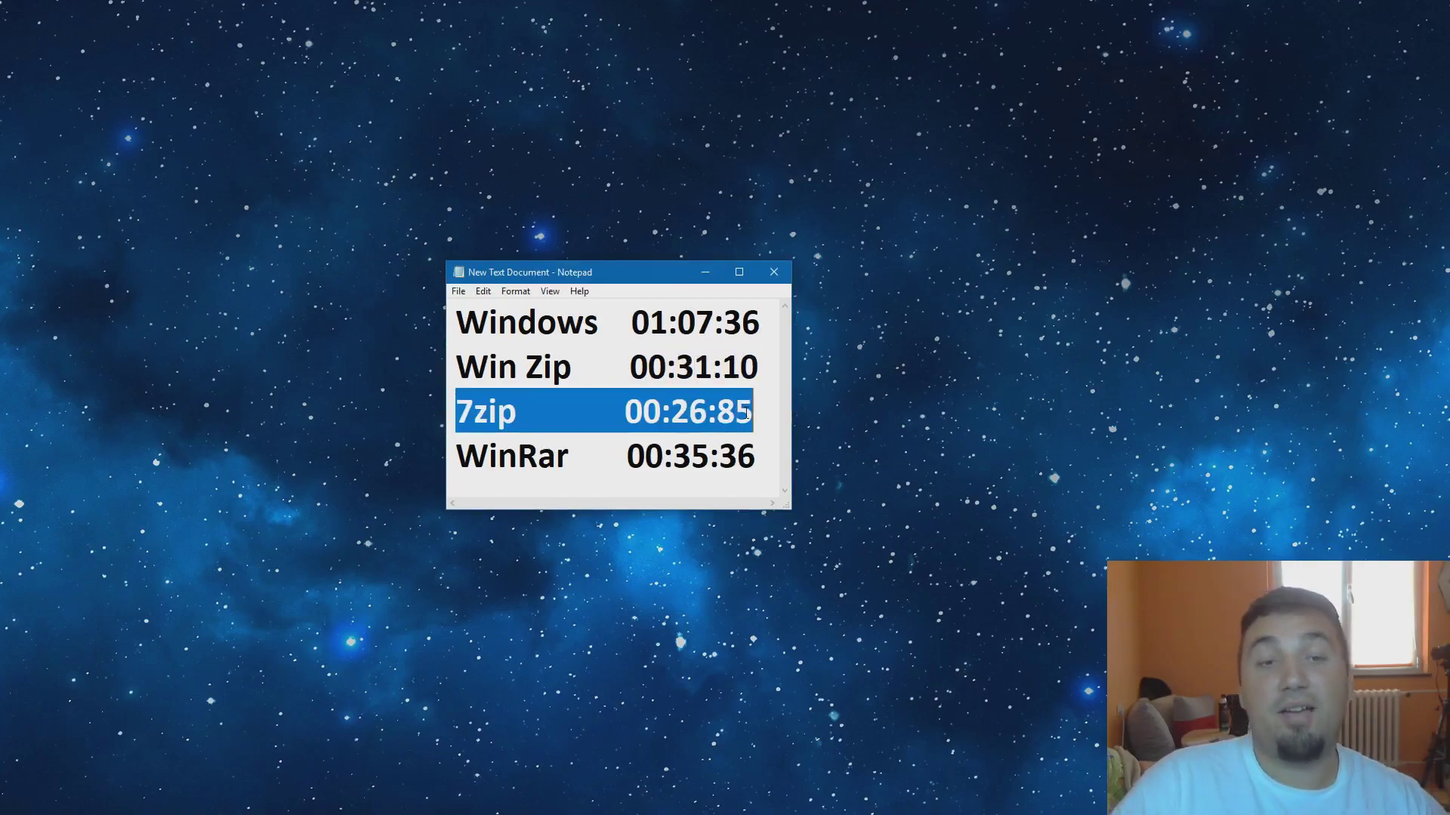